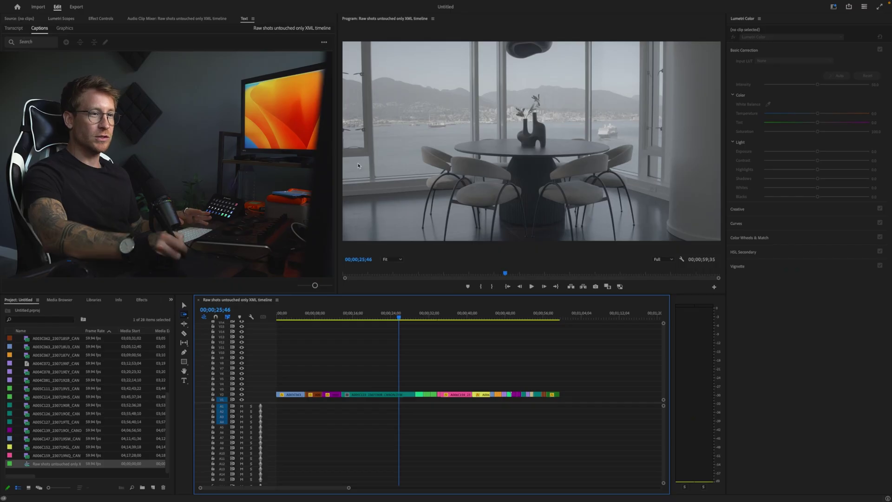
Scrub the raw-shots sequence past the woman-before-mountains shot, then return to its start
{"action": "left_click", "coordinate": [366, 273]}
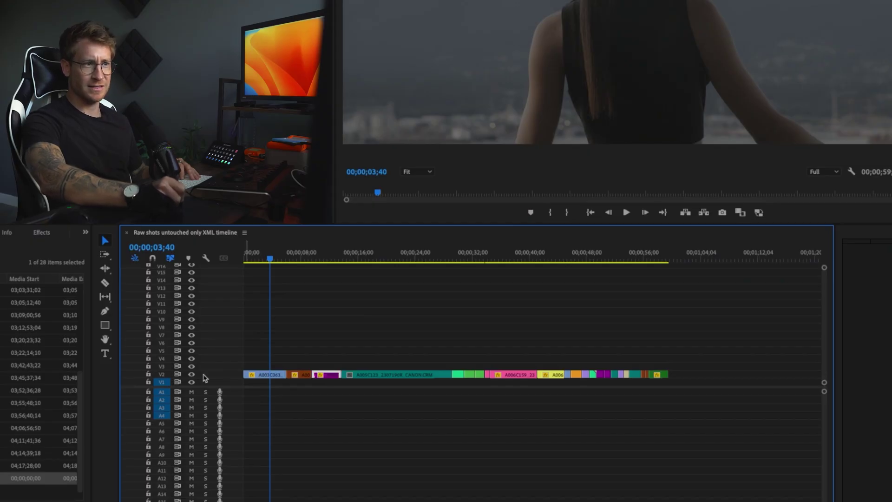
{"action": "left_click", "coordinate": [259, 260]}
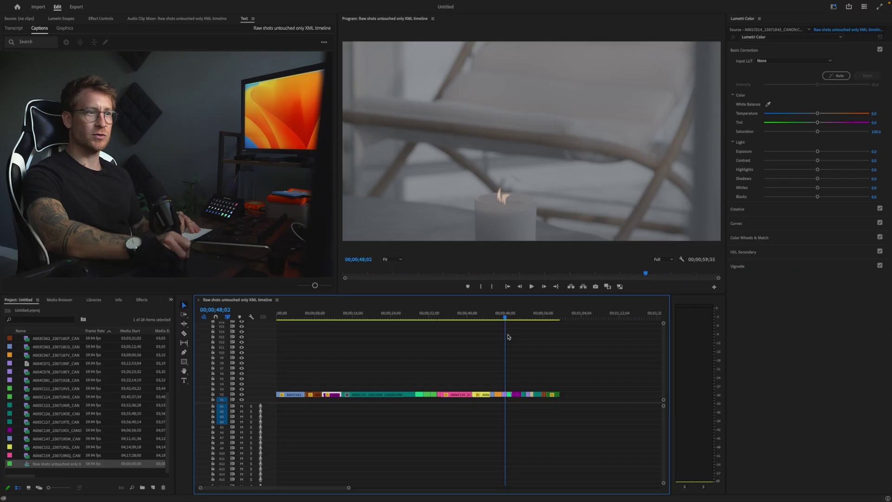
{"action": "left_click", "coordinate": [284, 317]}
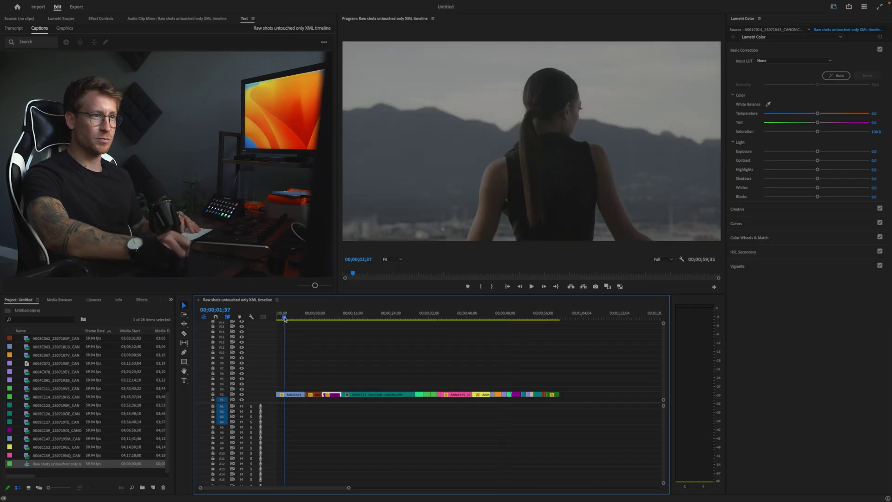
Open the sequence's export settings and set the video codec to Apple ProRes 4444
{"action": "key", "text": "super+m"}
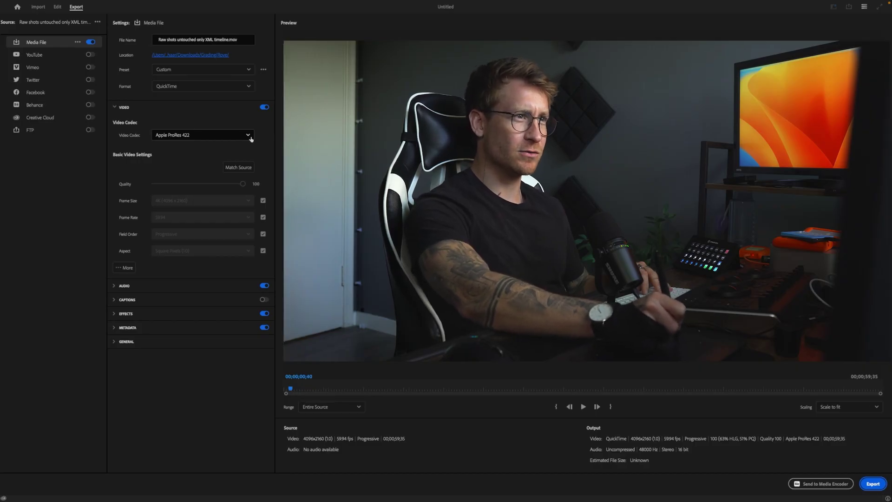
{"action": "left_click", "coordinate": [188, 135]}
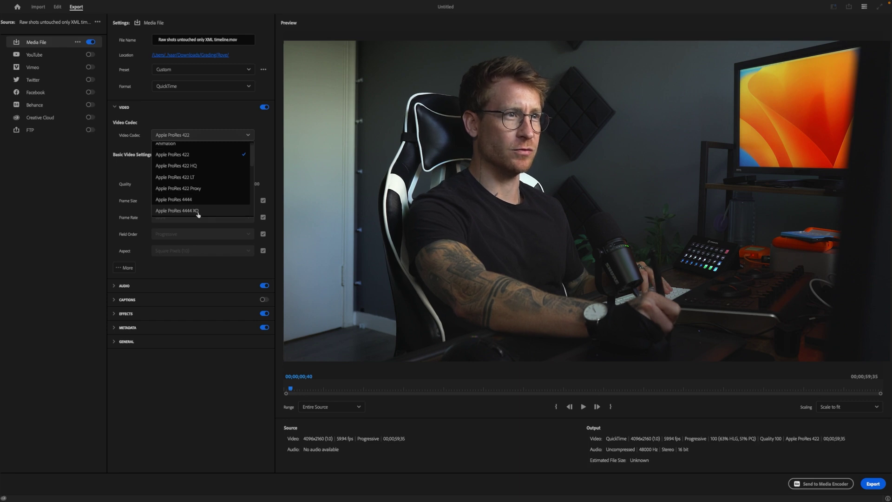
{"action": "left_click", "coordinate": [195, 199]}
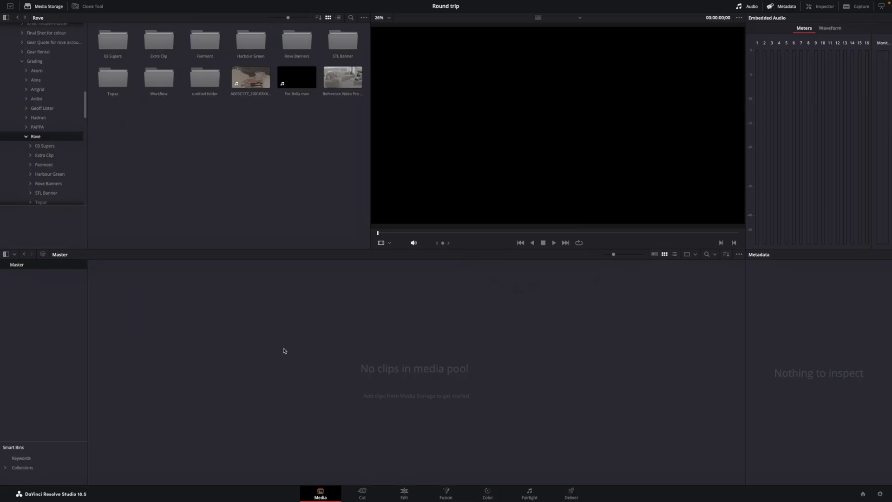
Run auto scene cut detection on Prores.mov from Workflow and add the detected cuts to the Media Pool
{"action": "double_click", "coordinate": [159, 79]}
{"action": "left_click", "coordinate": [106, 42]}
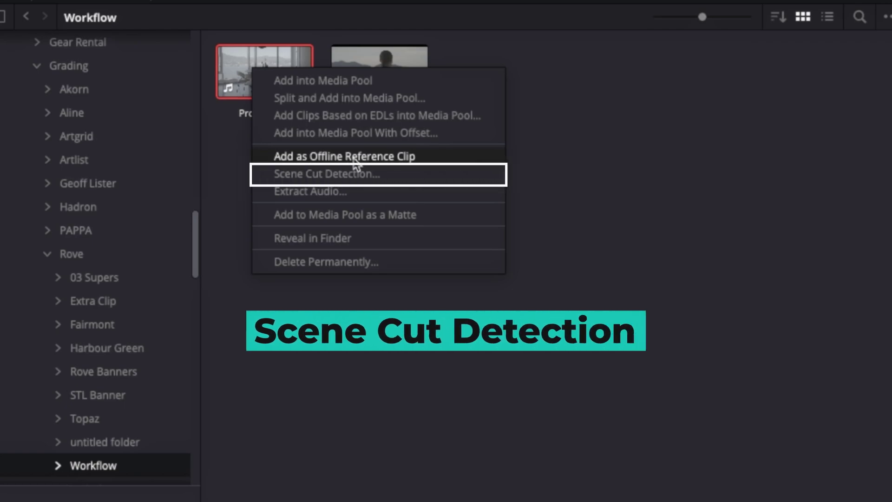
{"action": "left_click", "coordinate": [355, 173]}
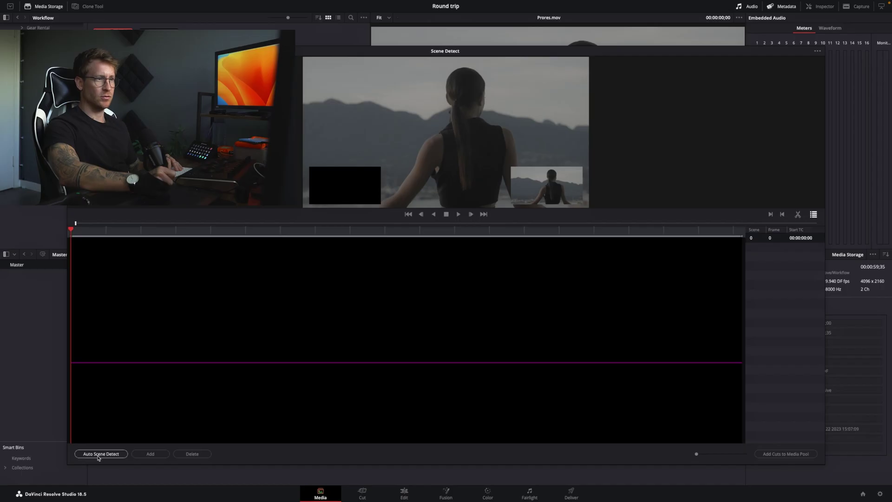
{"action": "left_click", "coordinate": [96, 453]}
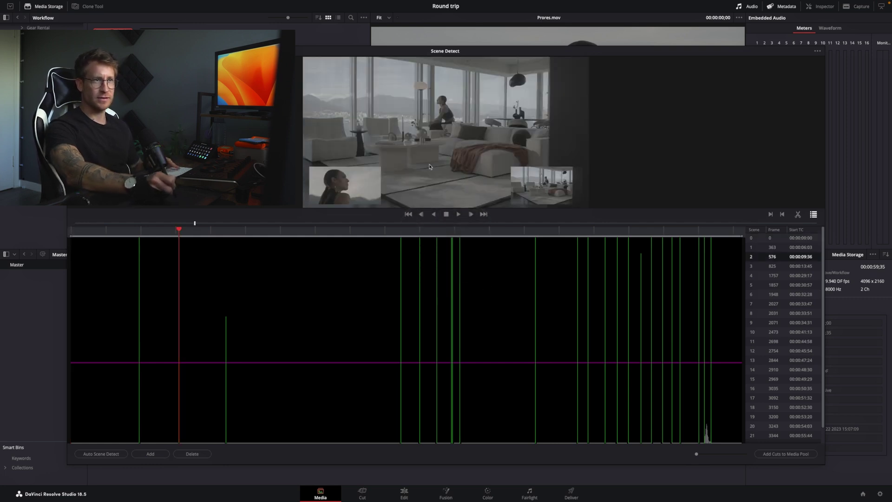
{"action": "key", "text": "Down"}
{"action": "key", "text": "Down"}
{"action": "key", "text": "Down"}
{"action": "key", "text": "Down"}
{"action": "key", "text": "Down"}
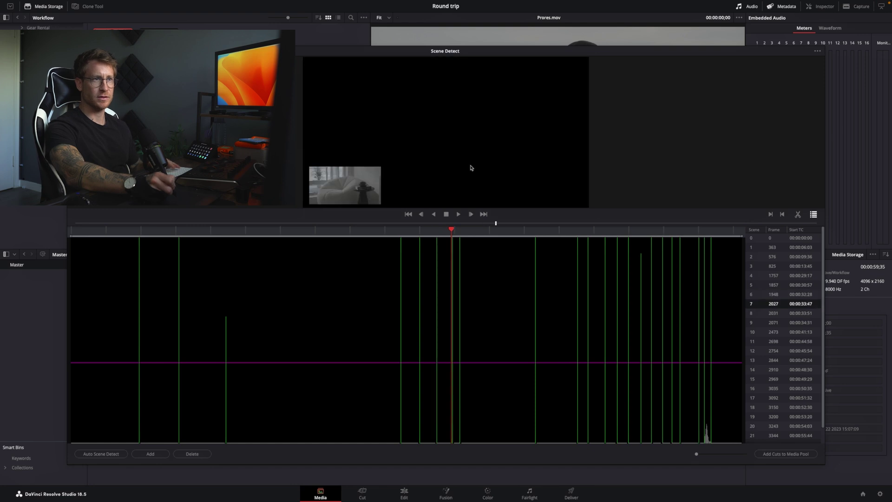
{"action": "key", "text": "Down"}
{"action": "key", "text": "Down"}
{"action": "key", "text": "Down"}
{"action": "key", "text": "Down"}
{"action": "key", "text": "Down"}
{"action": "key", "text": "Down"}
{"action": "key", "text": "Down"}
{"action": "key", "text": "Down"}
{"action": "key", "text": "Down"}
{"action": "key", "text": "Down"}
{"action": "key", "text": "Down"}
{"action": "key", "text": "Down"}
{"action": "key", "text": "Down"}
{"action": "key", "text": "Down"}
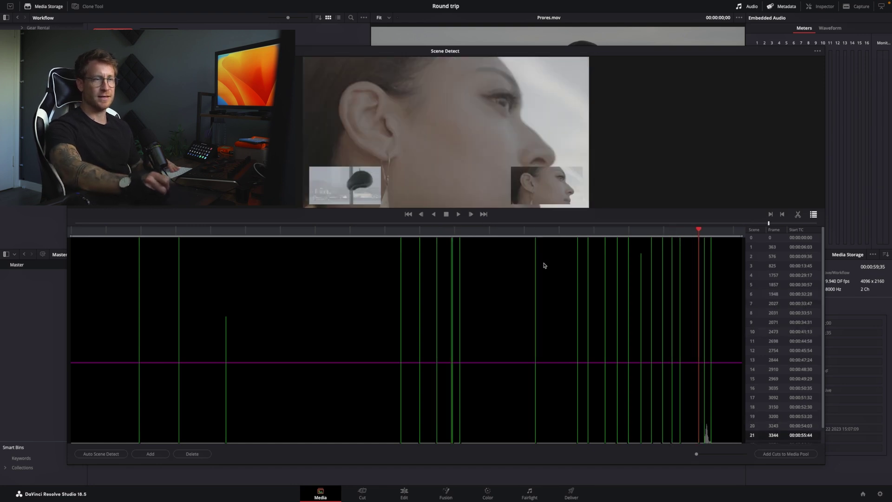
{"action": "key", "text": "Down"}
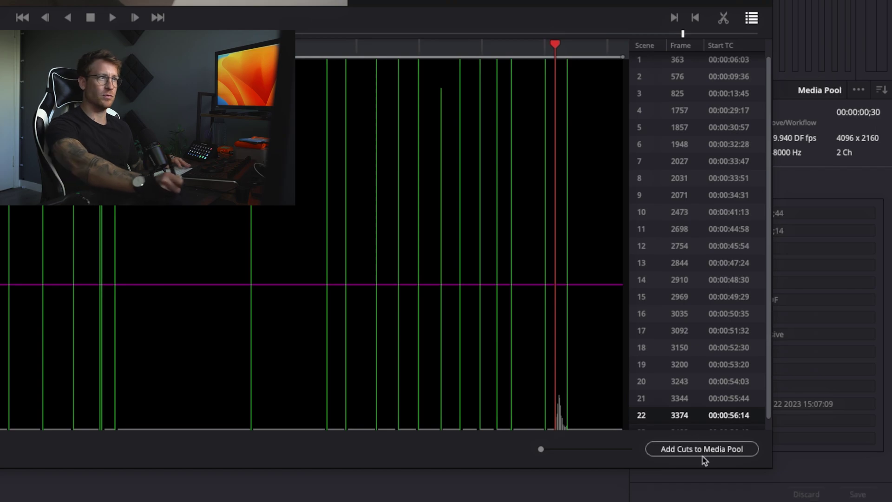
{"action": "left_click", "coordinate": [702, 451]}
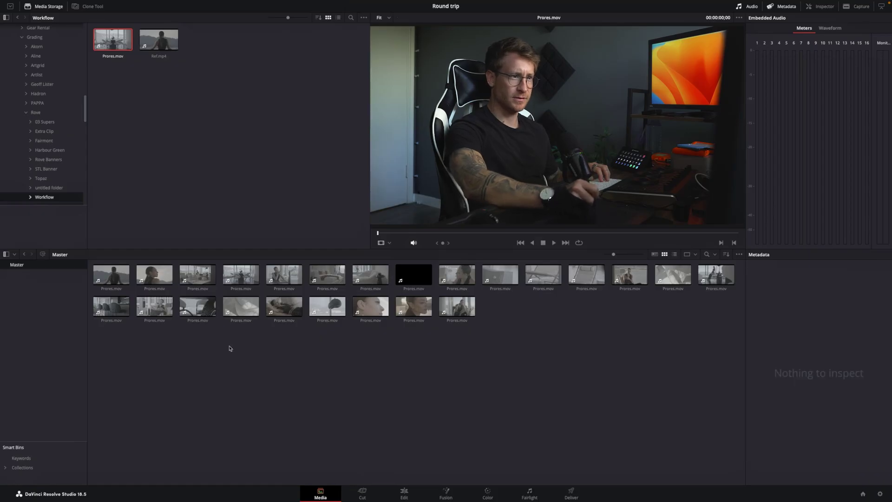
Create a new bin named 'Technique 1' for the cut clips and select them all
{"action": "right_click", "coordinate": [229, 347]}
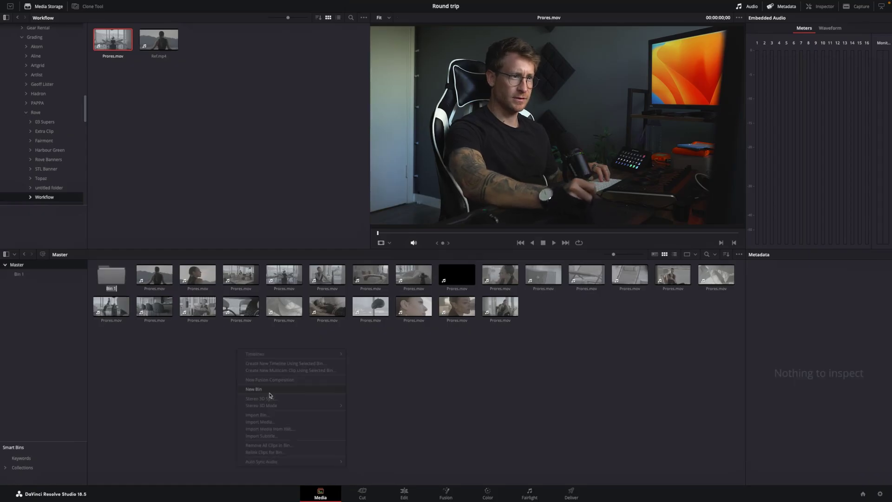
{"action": "left_click", "coordinate": [271, 395]}
{"action": "type", "text": "1"}
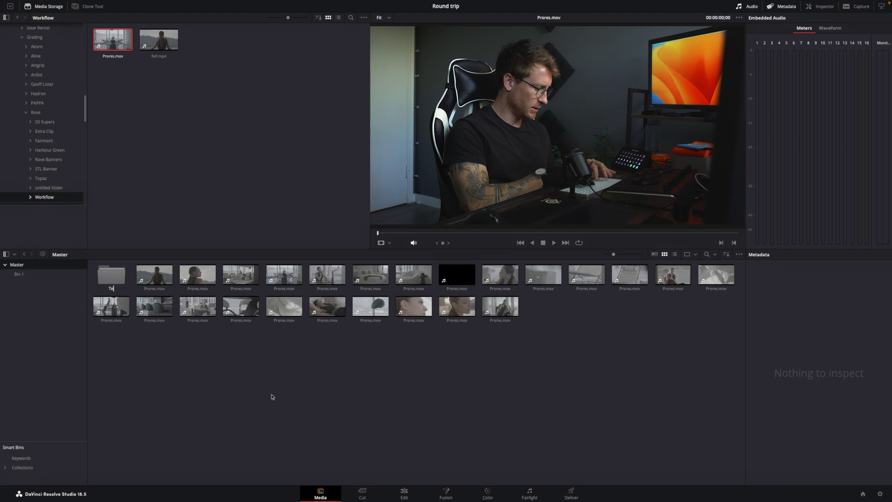
{"action": "type", "text": "chnque 1"}
{"action": "key", "text": "Return"}
{"action": "key", "text": "super+a"}
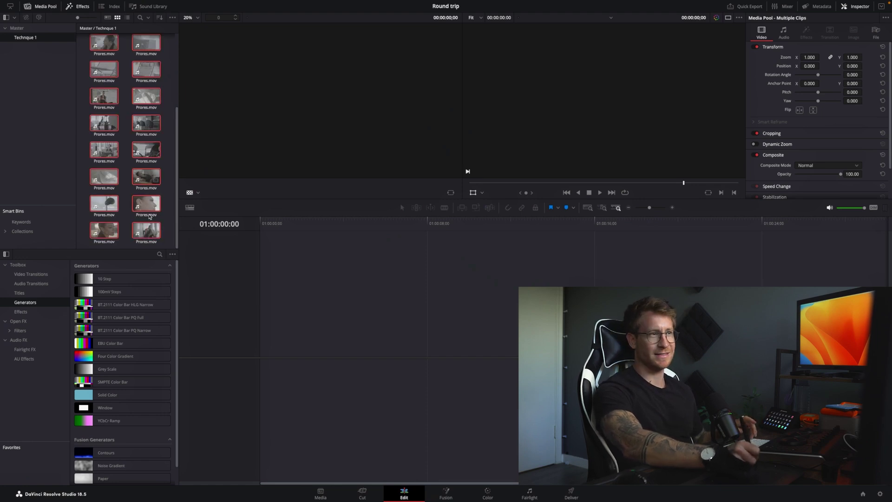
Drag the selected cut clips into the empty timeline to create Timeline 1, then check near its end
{"action": "left_click_drag", "start_coordinate": [143, 233], "coordinate": [279, 268]}
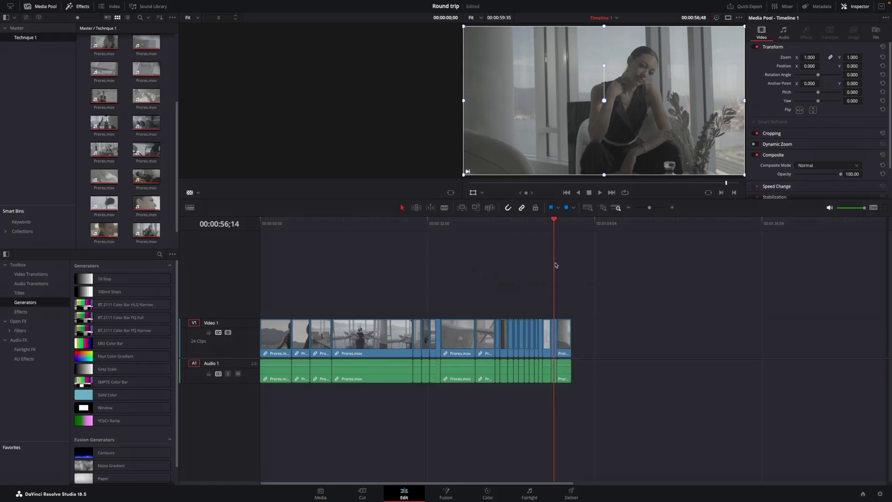
{"action": "left_click", "coordinate": [551, 265]}
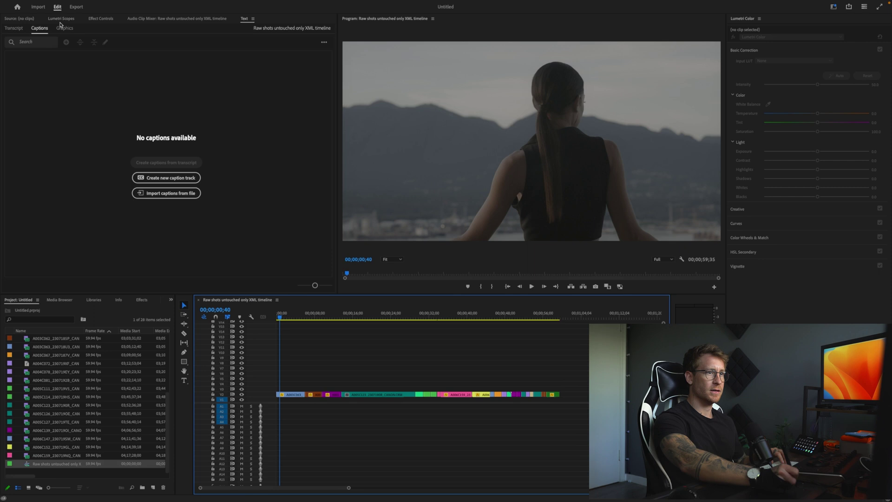
{"action": "left_click", "coordinate": [443, 314]}
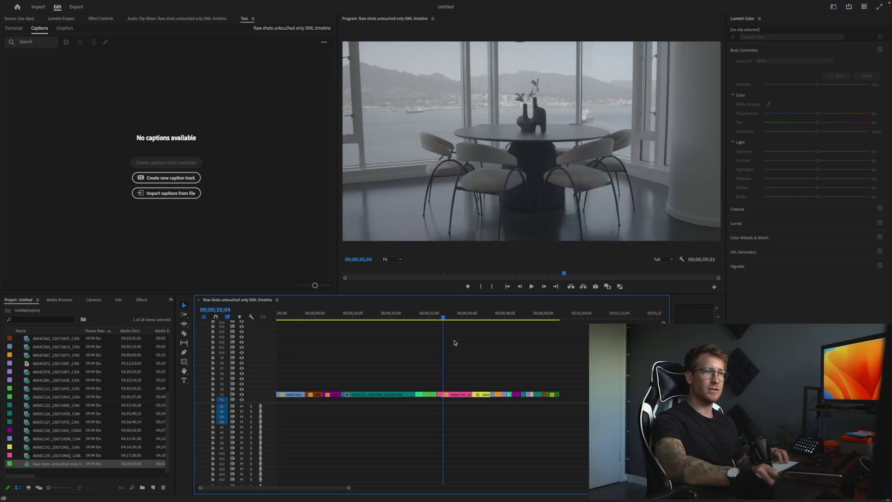
{"action": "left_click_drag", "start_coordinate": [443, 316], "coordinate": [300, 316]}
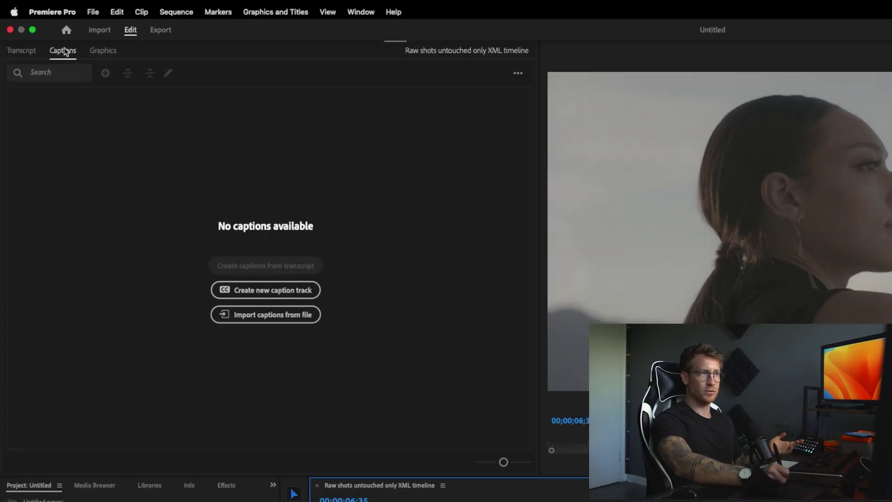
{"action": "left_click", "coordinate": [92, 11]}
{"action": "mouse_move", "coordinate": [139, 328]}
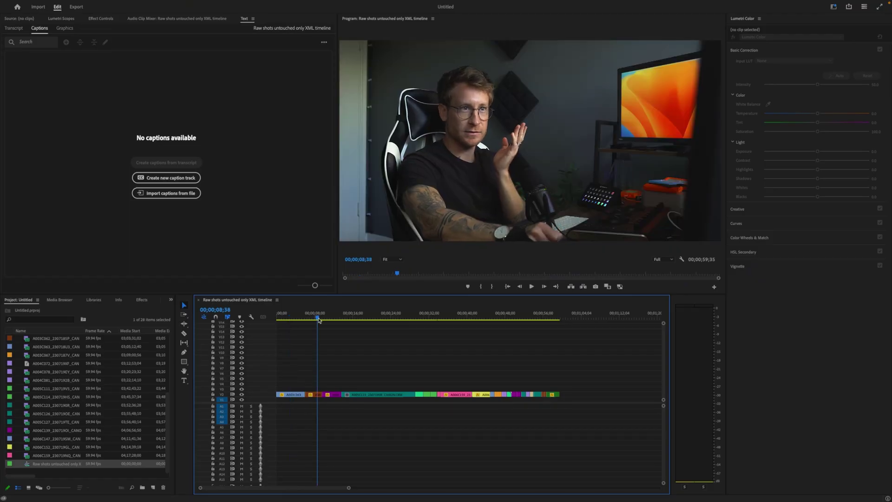
{"action": "left_click_drag", "start_coordinate": [319, 320], "coordinate": [285, 319]}
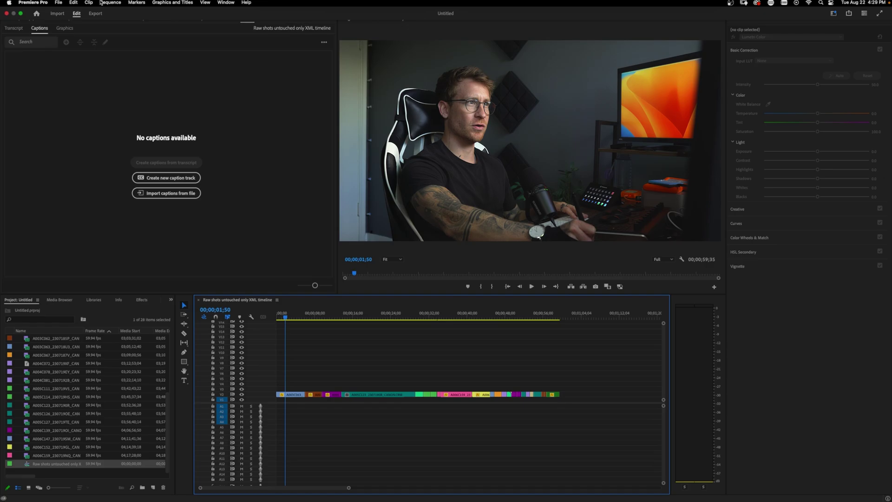
In Project Manager, collect and copy the sequence's files into a new NEW RAW FILES folder
{"action": "left_click", "coordinate": [58, 2]}
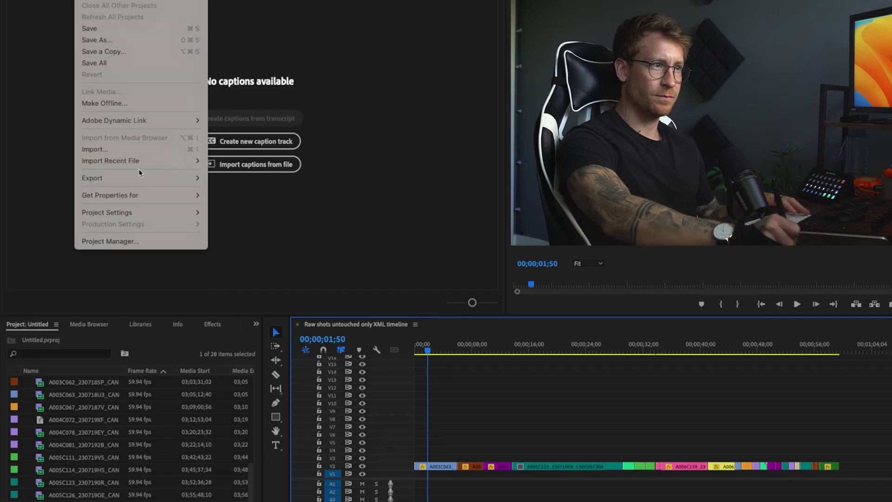
{"action": "left_click", "coordinate": [110, 241]}
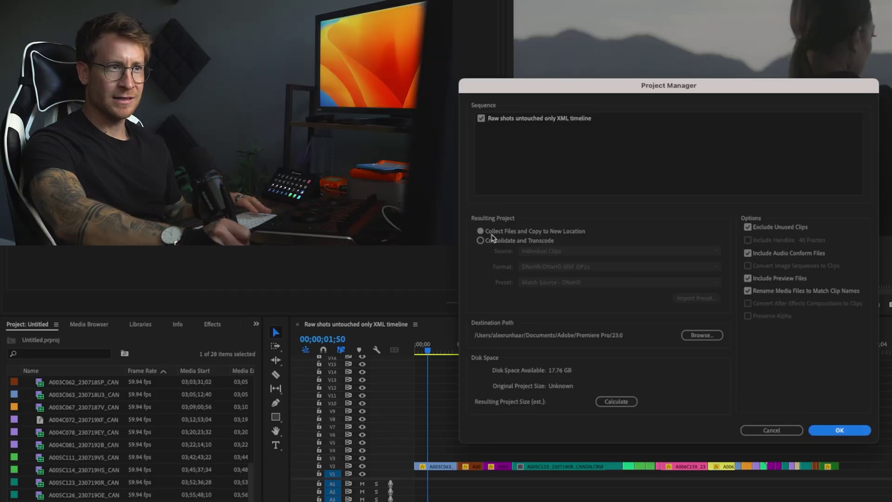
{"action": "left_click", "coordinate": [491, 239]}
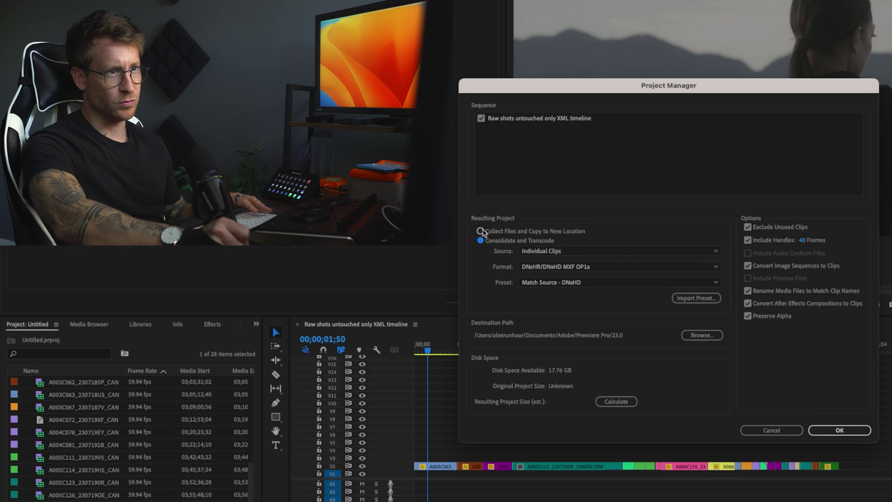
{"action": "left_click", "coordinate": [481, 231]}
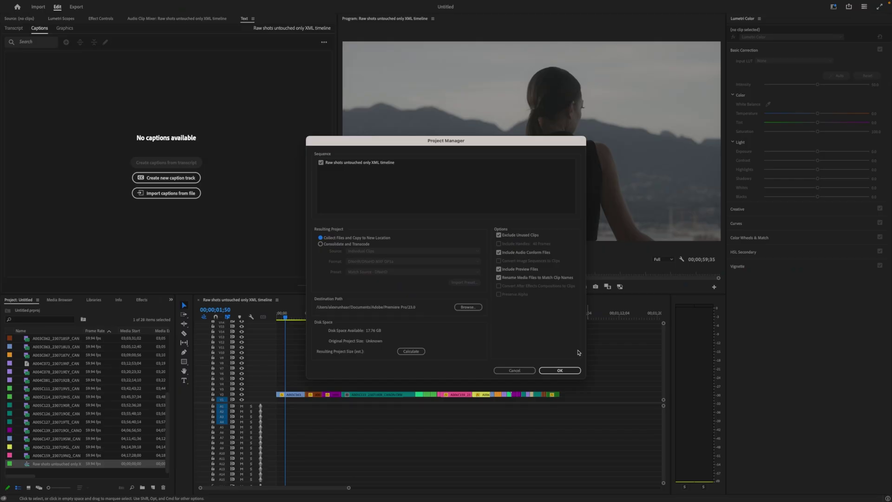
{"action": "left_click", "coordinate": [468, 306]}
{"action": "left_click", "coordinate": [405, 423]}
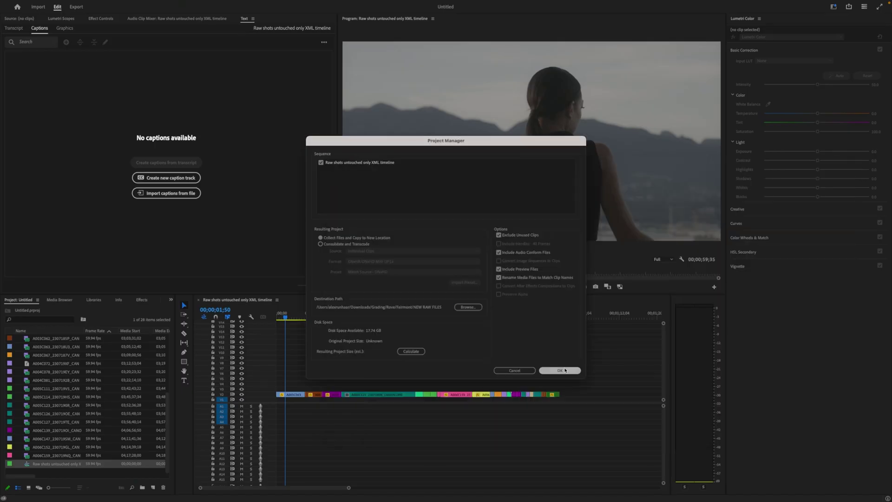
{"action": "left_click", "coordinate": [571, 371]}
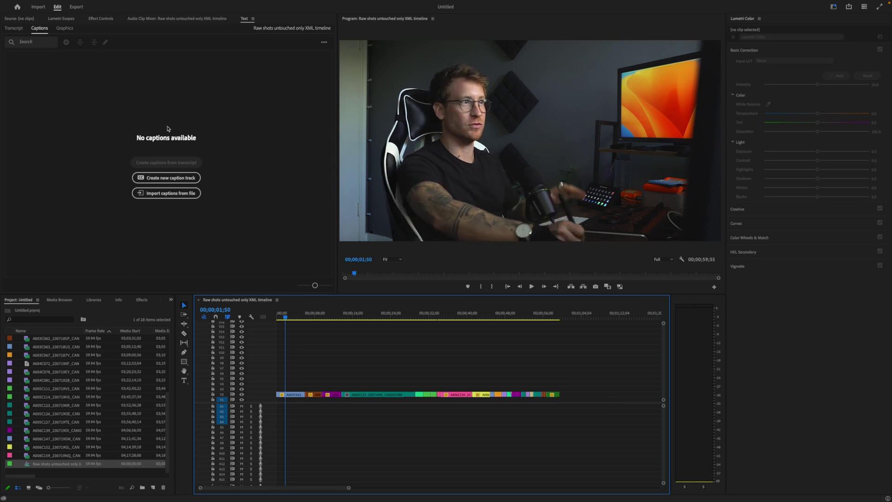
Export the sequence as Final Cut Pro XML, saved as 'Technique 2' in the Test folder
{"action": "left_click", "coordinate": [58, 4]}
{"action": "mouse_move", "coordinate": [98, 202]}
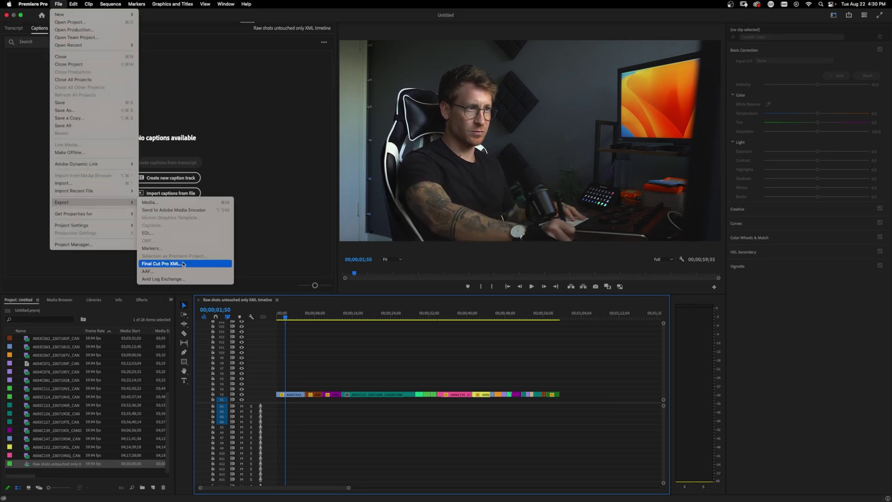
{"action": "left_click", "coordinate": [163, 263]}
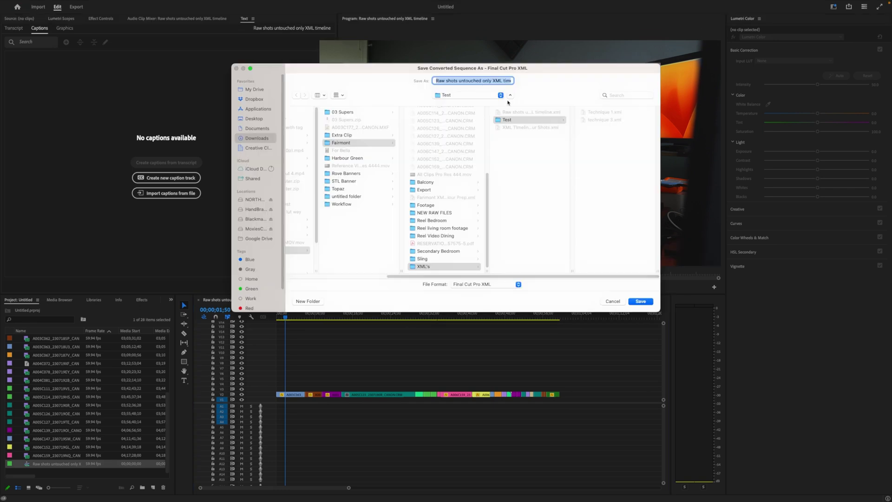
{"action": "key", "text": "BackSpace"}
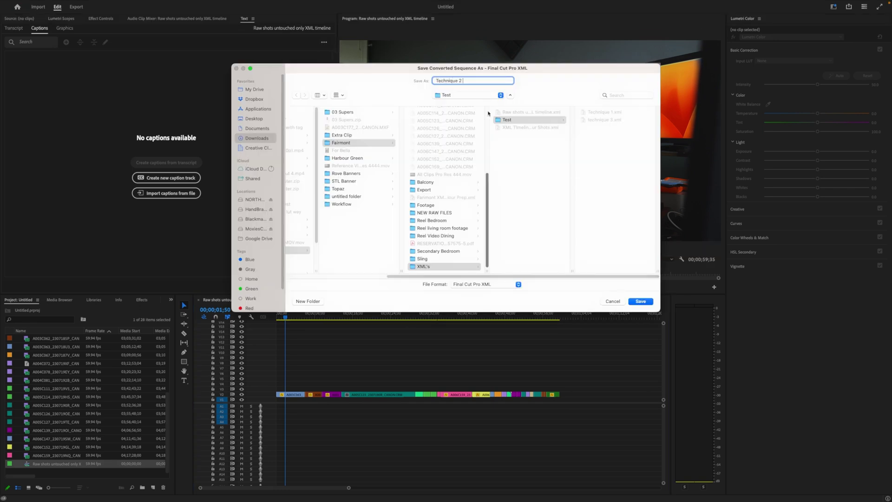
{"action": "left_click", "coordinate": [640, 302]}
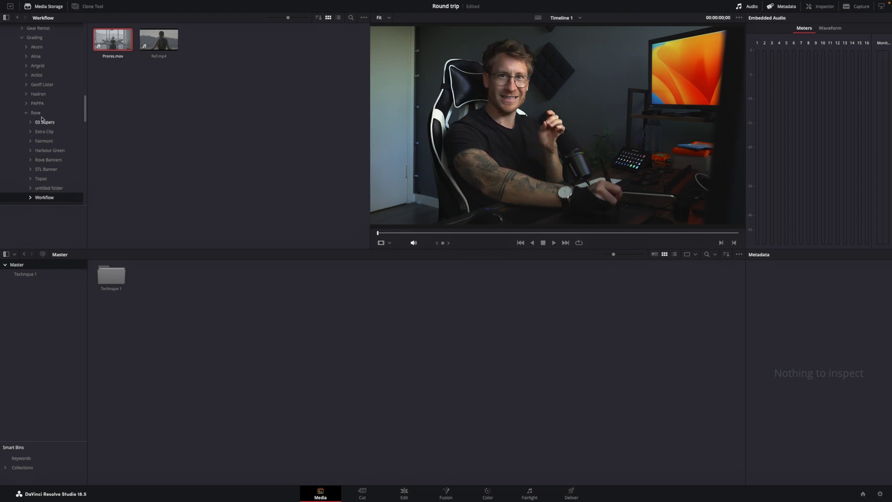
From Rove > Fairmont, add NEW RAW FILES with its subfolders into the Media Pool as bins
{"action": "left_click", "coordinate": [39, 114]}
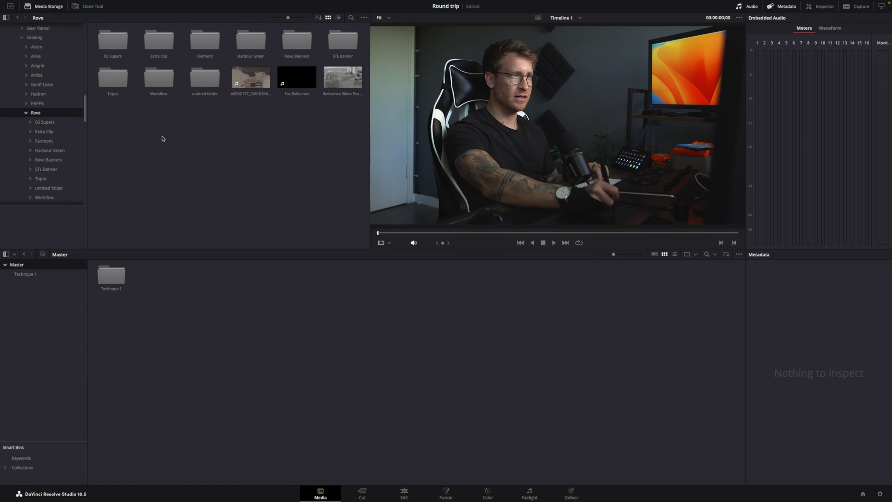
{"action": "double_click", "coordinate": [205, 40]}
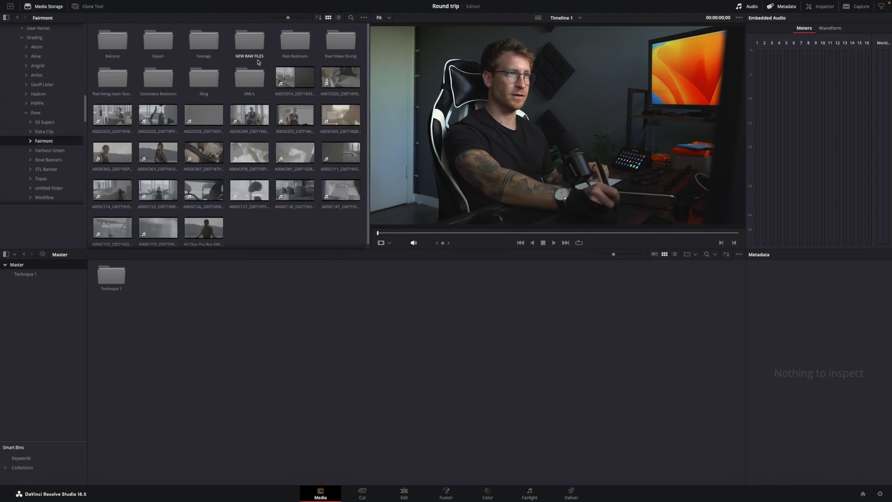
{"action": "right_click", "coordinate": [247, 42]}
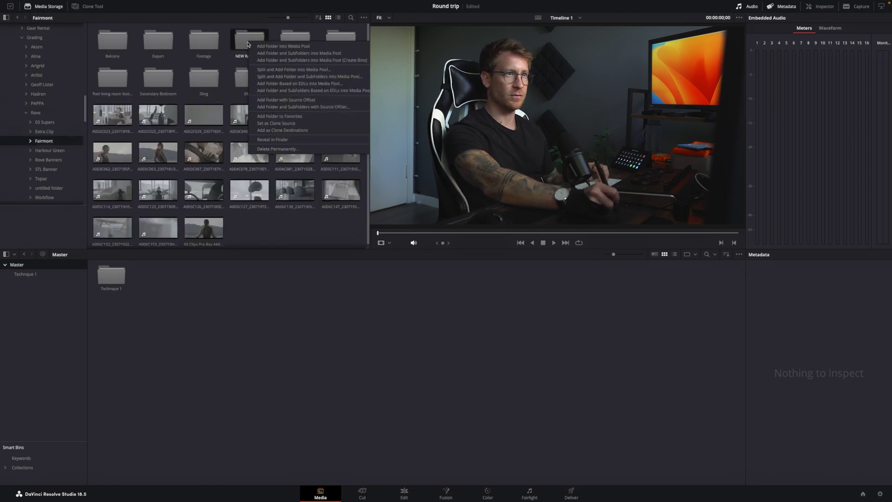
{"action": "left_click", "coordinate": [311, 60]}
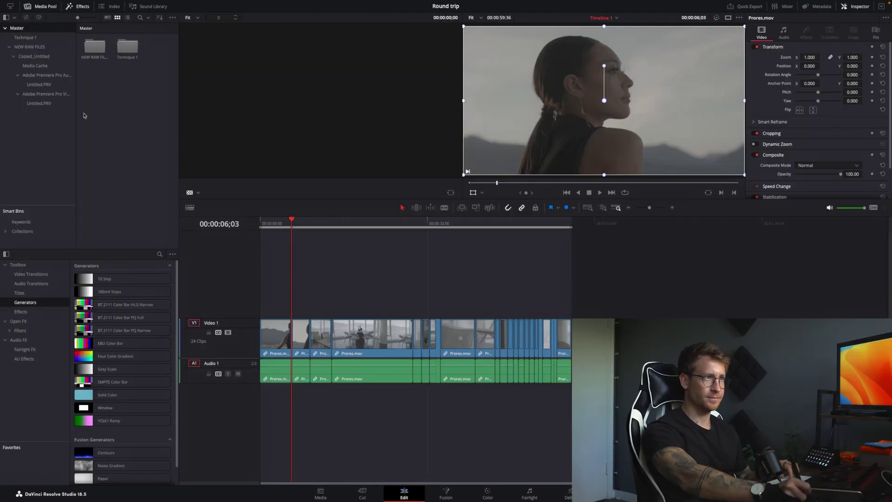
Start a timeline import from AAF/EDL/XML and open the Technique 2 .xml file
{"action": "right_click", "coordinate": [117, 82]}
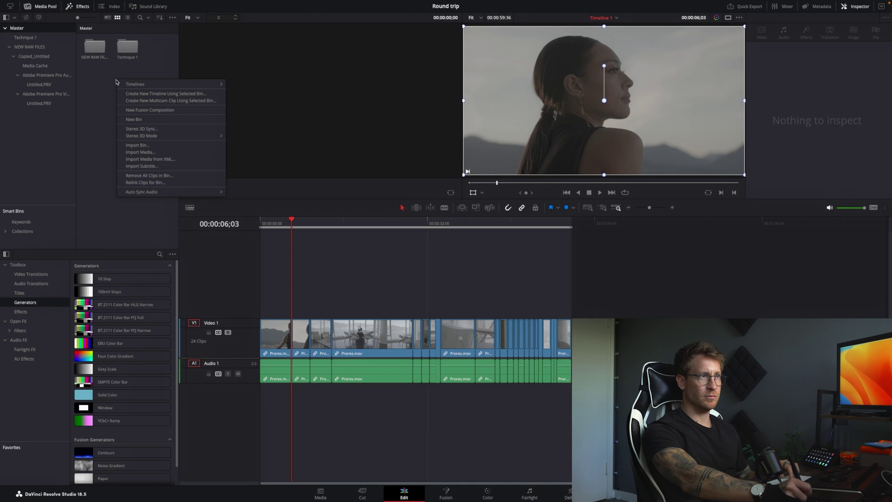
{"action": "mouse_move", "coordinate": [160, 84]}
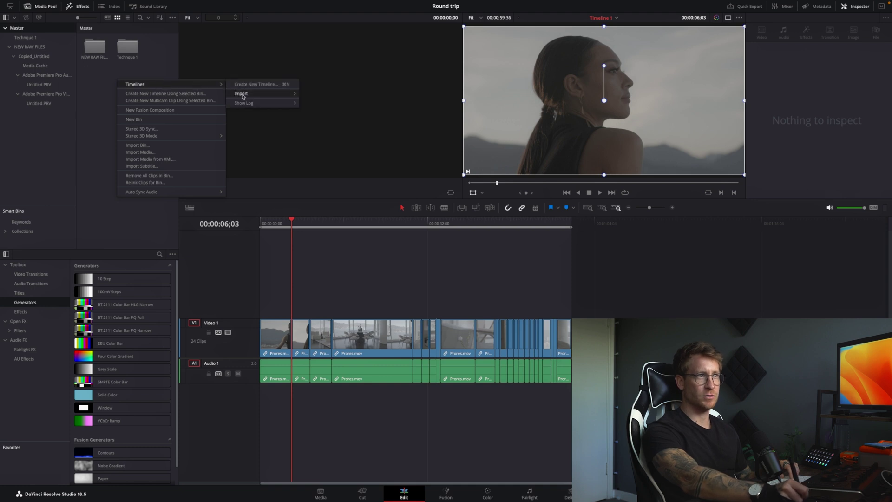
{"action": "mouse_move", "coordinate": [242, 94]}
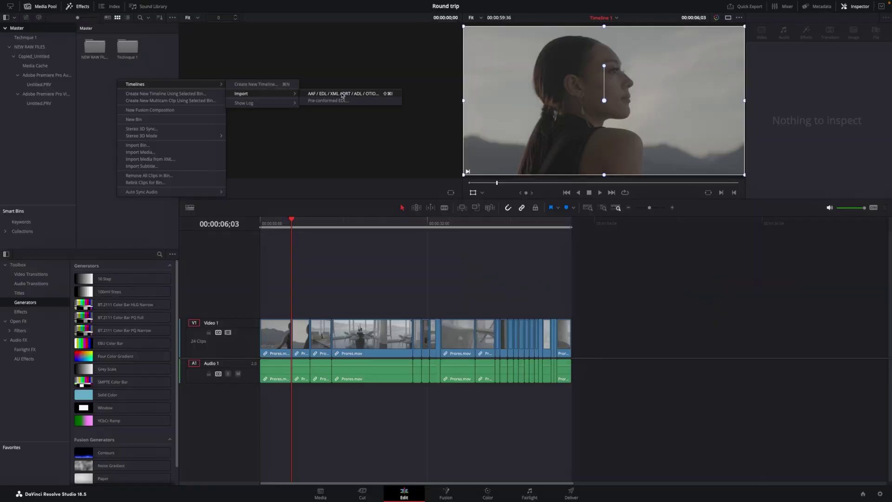
{"action": "left_click", "coordinate": [342, 94]}
{"action": "left_click", "coordinate": [217, 98]}
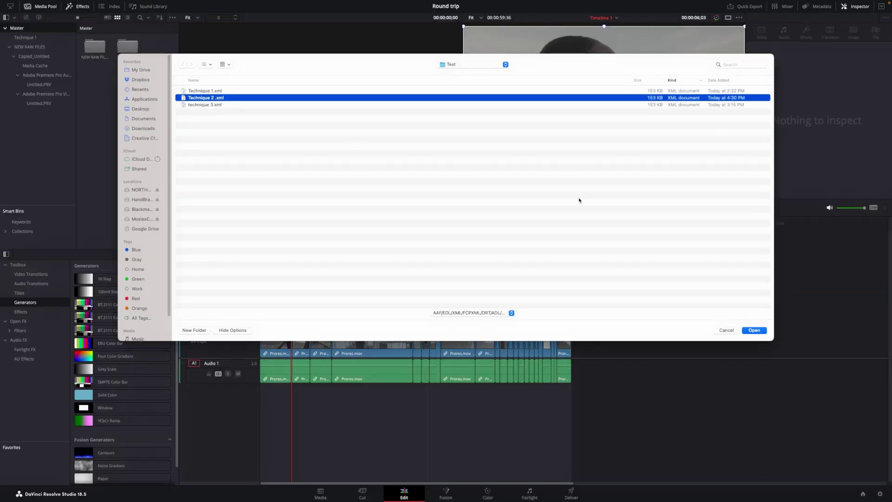
{"action": "left_click", "coordinate": [753, 330]}
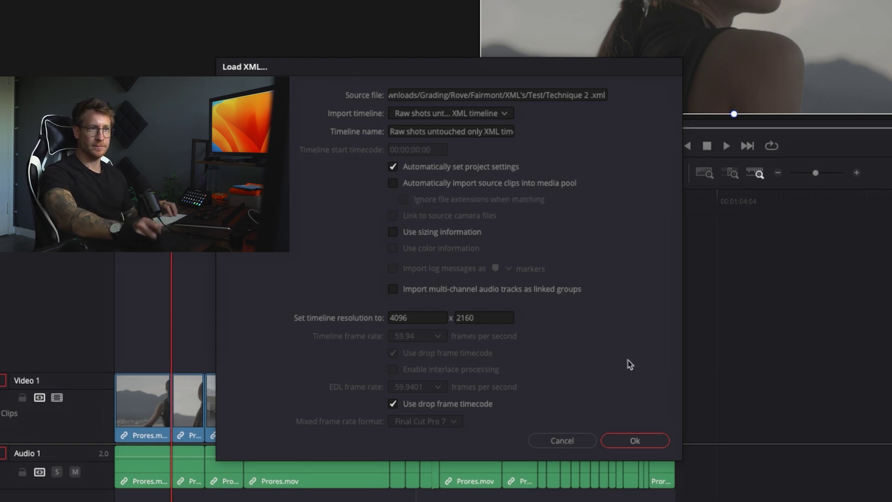
Exclude the Technque 1 bin from clip matching, finish the import, and scrub the new timeline
{"action": "left_click", "coordinate": [634, 441]}
{"action": "left_click", "coordinate": [356, 109]}
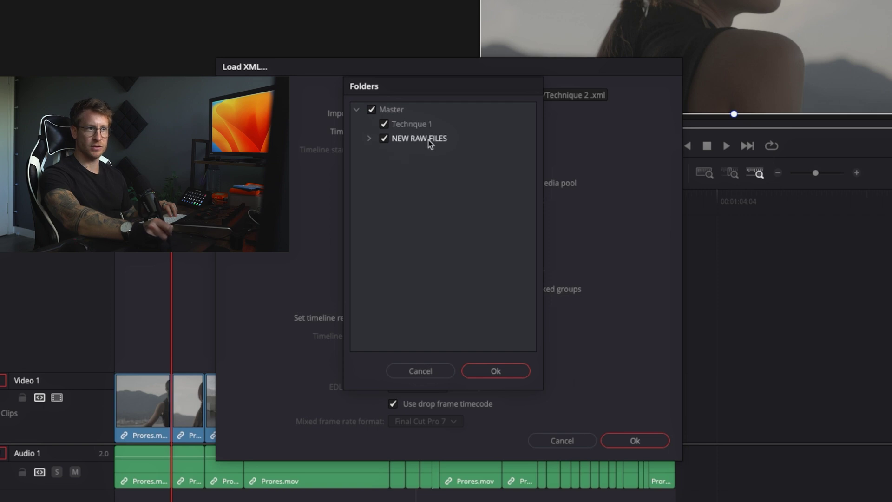
{"action": "left_click", "coordinate": [383, 124]}
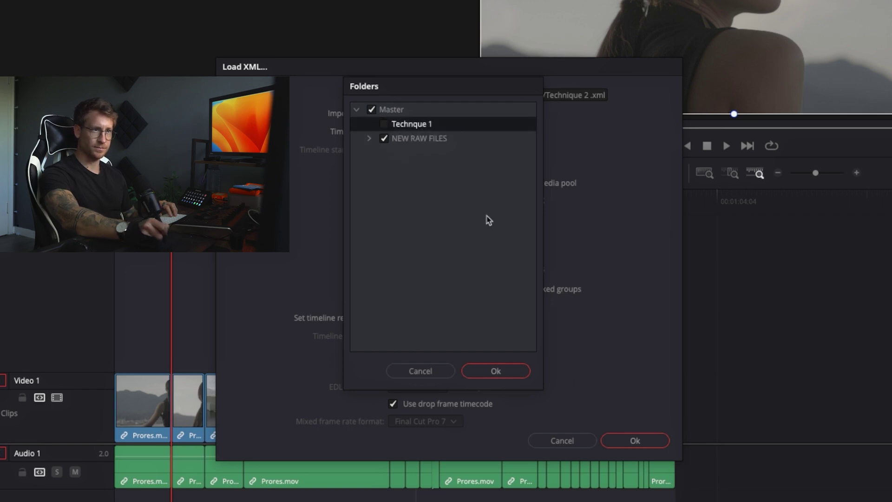
{"action": "left_click", "coordinate": [483, 374]}
{"action": "left_click_drag", "start_coordinate": [292, 235], "coordinate": [514, 244]}
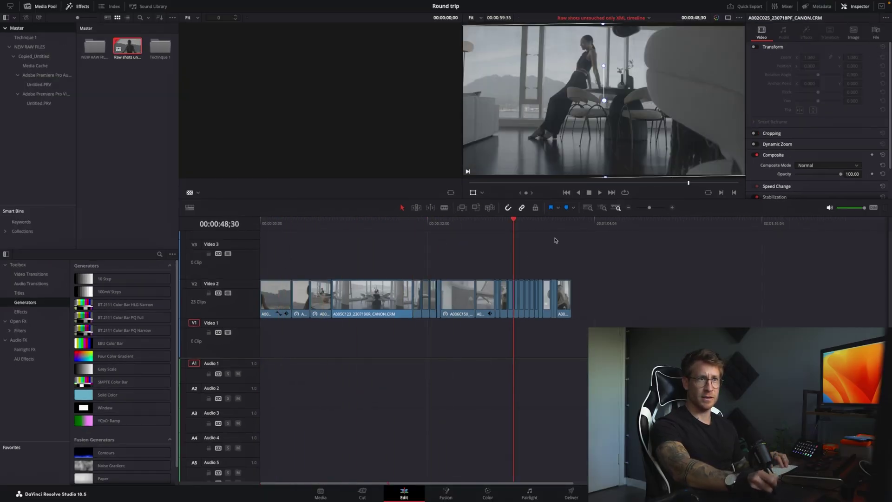
Switch back to Timeline 1 and open the Technque 1 bin
{"action": "left_click", "coordinate": [600, 19]}
{"action": "left_click", "coordinate": [577, 36]}
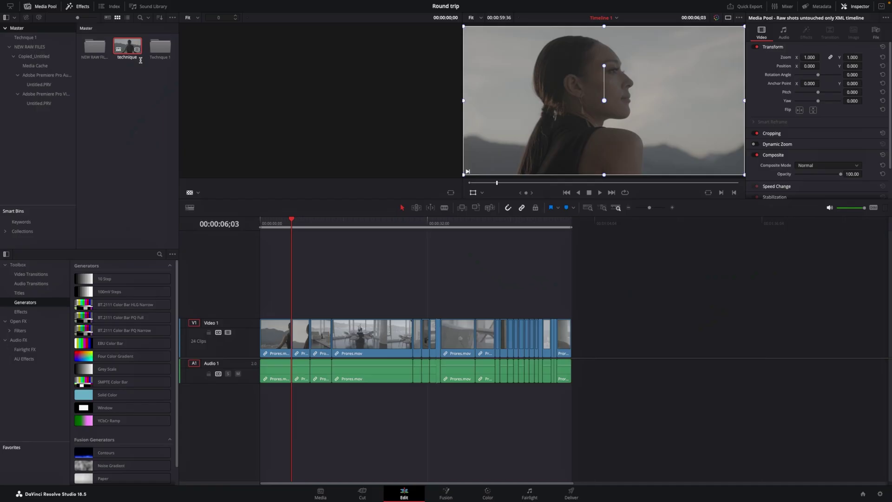
{"action": "double_click", "coordinate": [160, 46]}
{"action": "left_click_drag", "start_coordinate": [175, 51], "coordinate": [165, 137]}
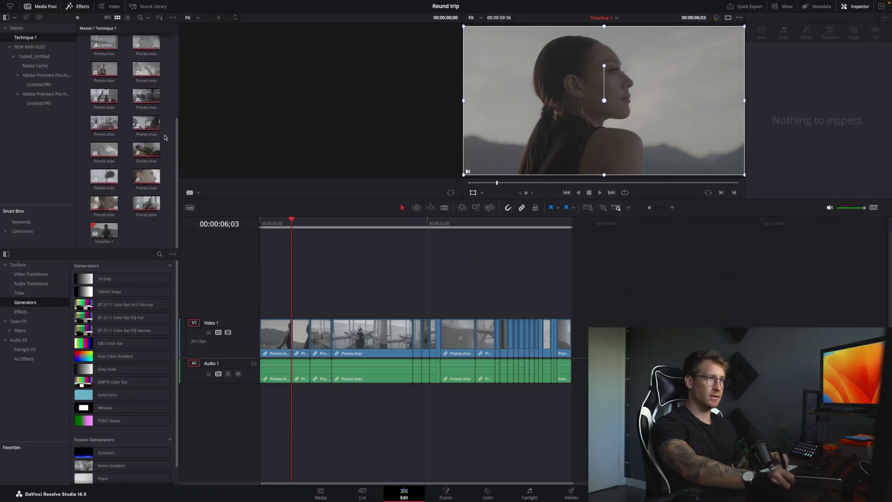
Rename Timeline 1 to 'Technique1', then select it in the Master bin
{"action": "left_click", "coordinate": [99, 236]}
{"action": "right_click", "coordinate": [101, 235]}
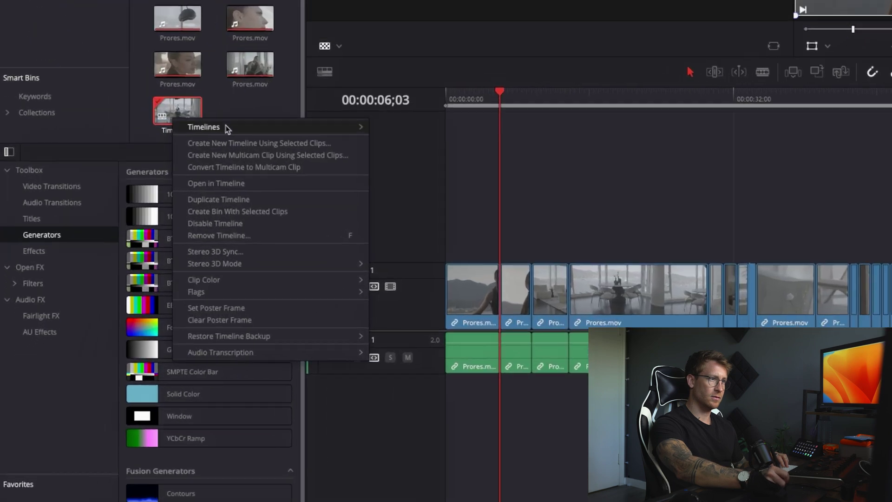
{"action": "mouse_move", "coordinate": [129, 243]}
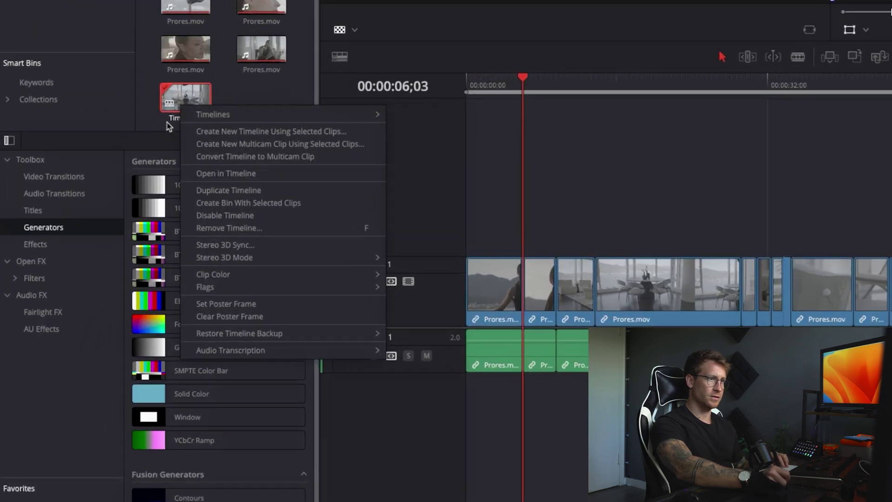
{"action": "left_click", "coordinate": [186, 117]}
{"action": "type", "text": "Technique1"}
{"action": "key", "text": "Return"}
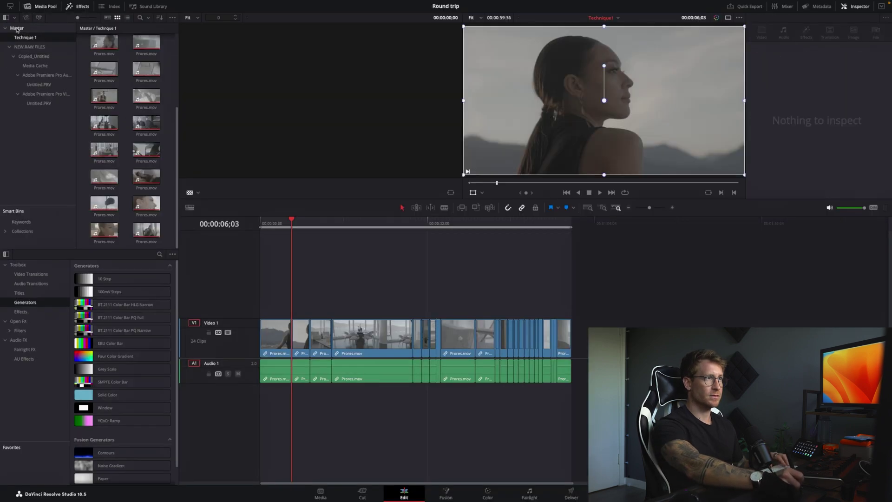
{"action": "left_click", "coordinate": [16, 28]}
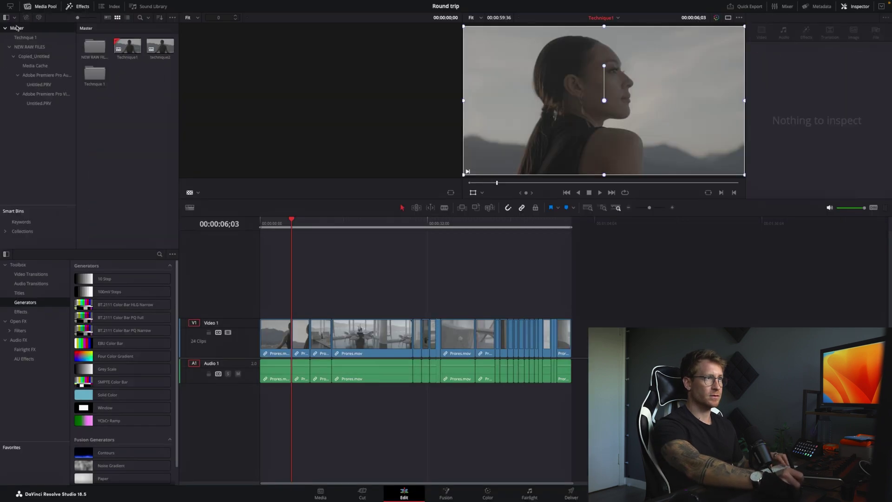
{"action": "left_click", "coordinate": [128, 46]}
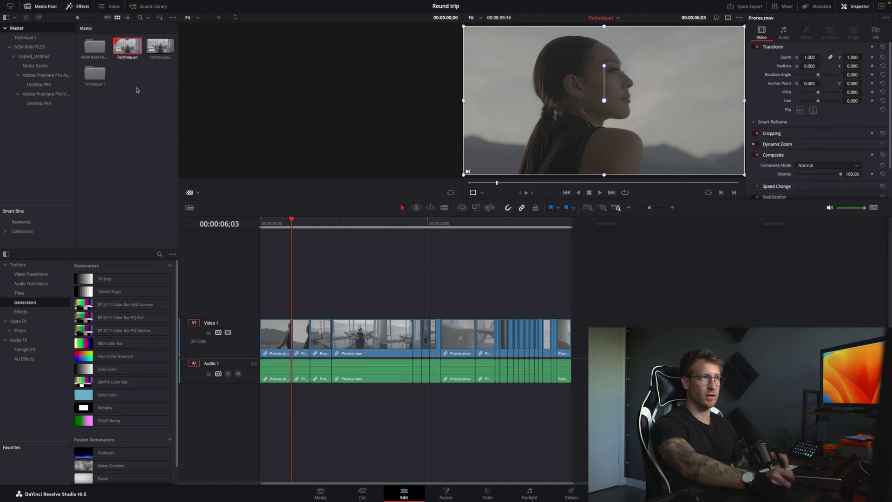
Scrub Technique1, then open technique2 and scrub it through the dining-table shot
{"action": "left_click_drag", "start_coordinate": [286, 230], "coordinate": [287, 318]}
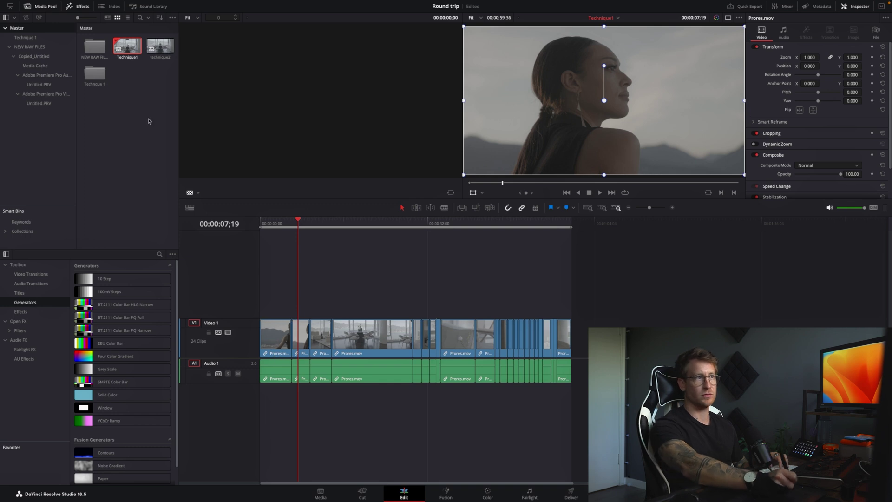
{"action": "double_click", "coordinate": [160, 46]}
{"action": "left_click_drag", "start_coordinate": [287, 225], "coordinate": [453, 230]}
{"action": "left_click", "coordinate": [273, 225]}
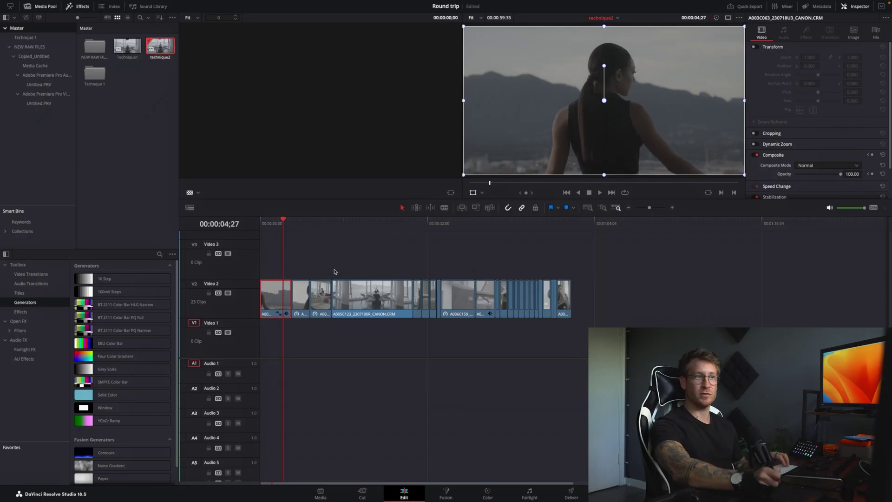
{"action": "left_click_drag", "start_coordinate": [294, 221], "coordinate": [332, 224]}
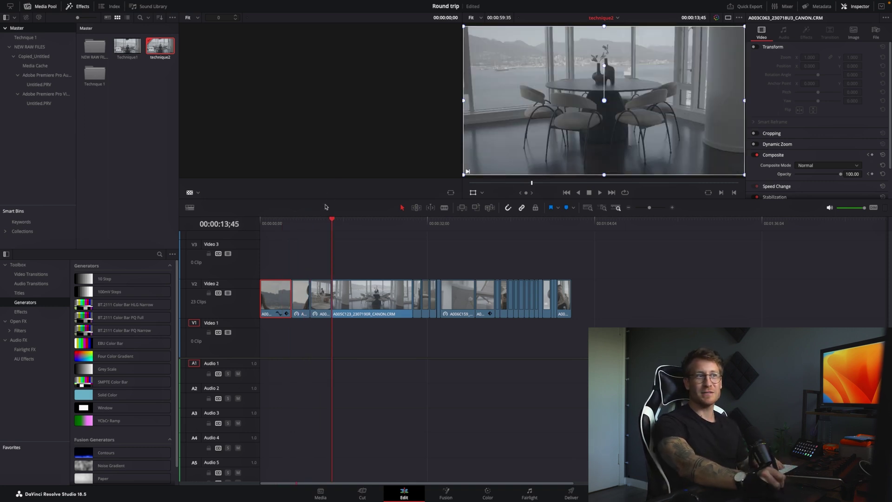
{"action": "left_click_drag", "start_coordinate": [329, 225], "coordinate": [427, 255]}
Compare Technique1 and technique2 at the dining-room shot (00:00:26;27), then scrub the Premiere reference timeline
{"action": "left_click", "coordinate": [601, 18]}
{"action": "left_click", "coordinate": [605, 36]}
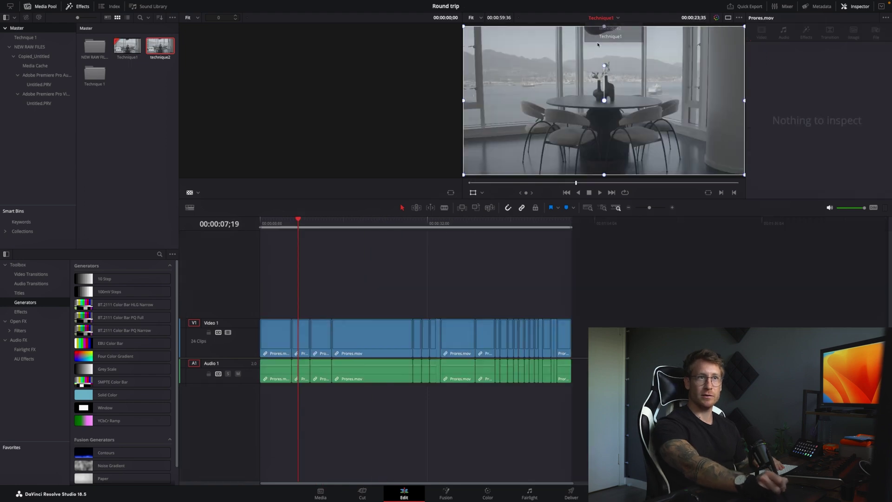
{"action": "left_click_drag", "start_coordinate": [297, 223], "coordinate": [252, 245]}
{"action": "left_click", "coordinate": [615, 19]}
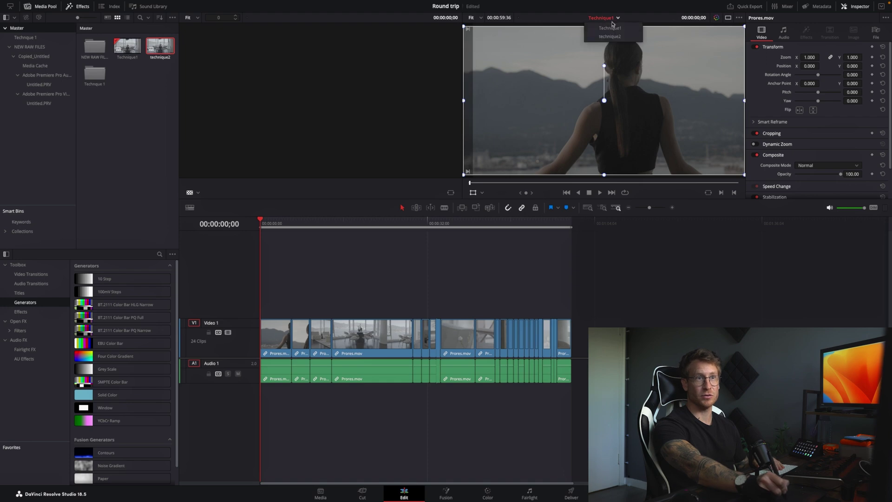
{"action": "left_click", "coordinate": [604, 37]}
{"action": "left_click_drag", "start_coordinate": [295, 223], "coordinate": [274, 223]}
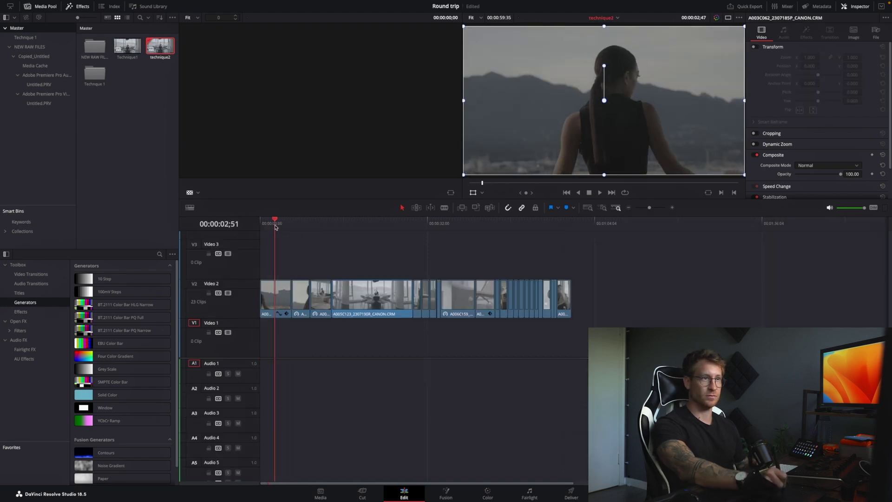
{"action": "left_click", "coordinate": [398, 223]}
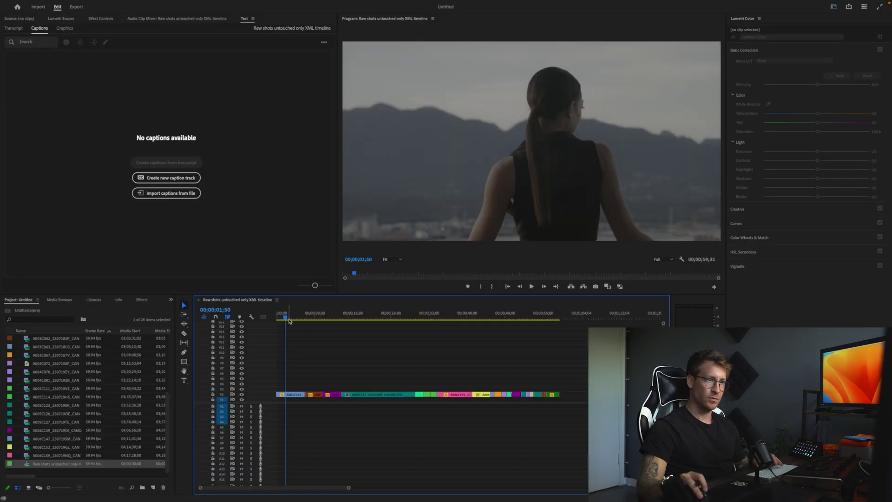
{"action": "mouse_move", "coordinate": [285, 318]}
{"action": "left_mouse_down"}
{"action": "mouse_move", "coordinate": [557, 321]}
{"action": "mouse_move", "coordinate": [277, 320]}
{"action": "left_mouse_up"}
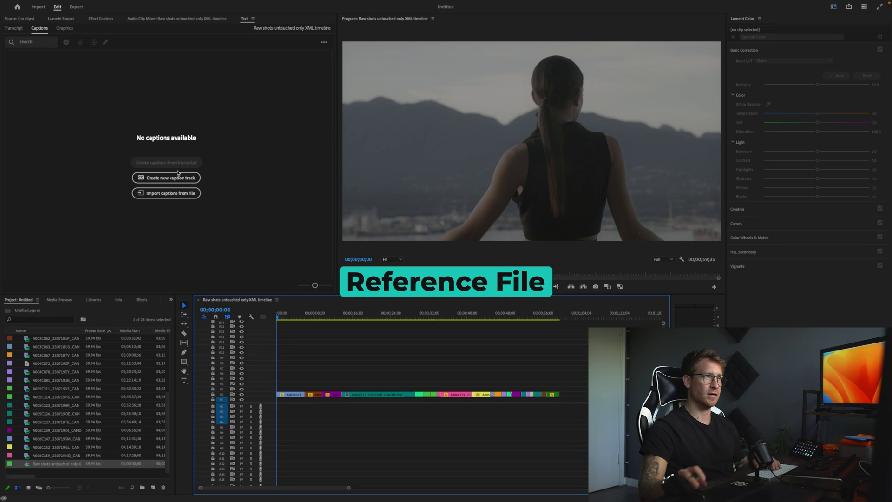
In Premiere's Export workspace, set the format to H.264 for the Ref.mp4 reference export
{"action": "left_click", "coordinate": [76, 7]}
{"action": "left_click", "coordinate": [200, 88]}
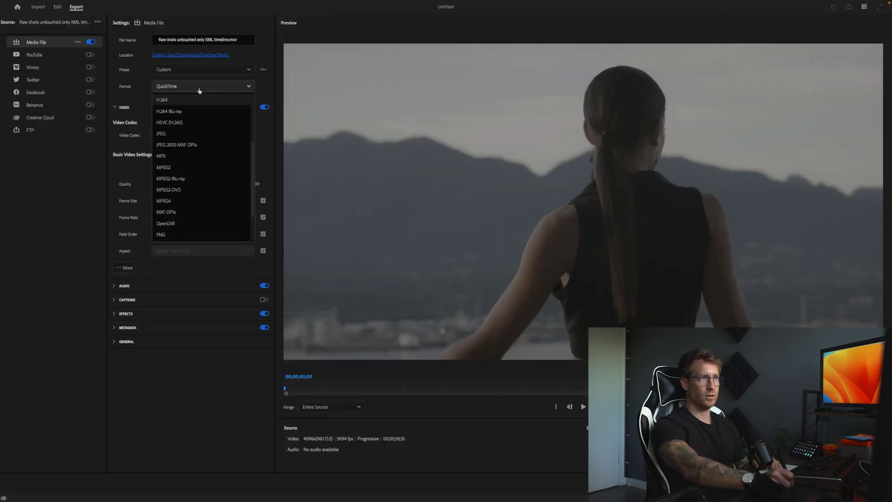
{"action": "left_click", "coordinate": [167, 99]}
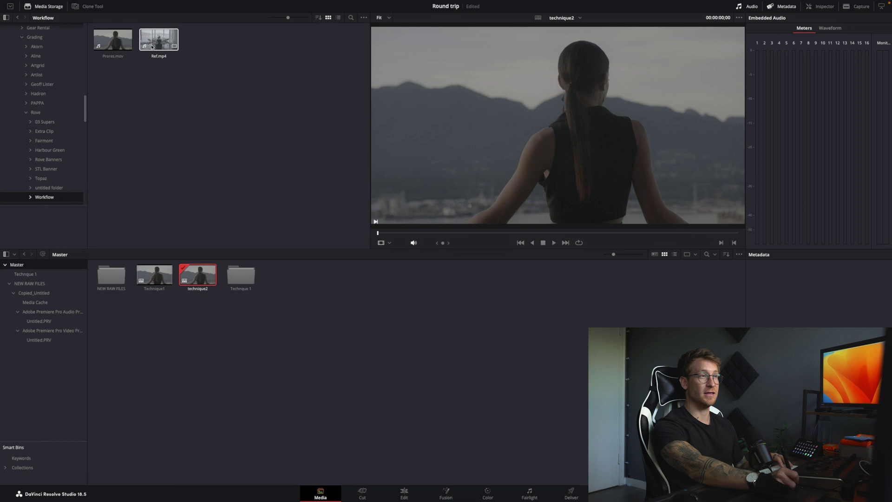
Add Ref.mp4 to the media pool as an offline reference clip
{"action": "left_click", "coordinate": [175, 45]}
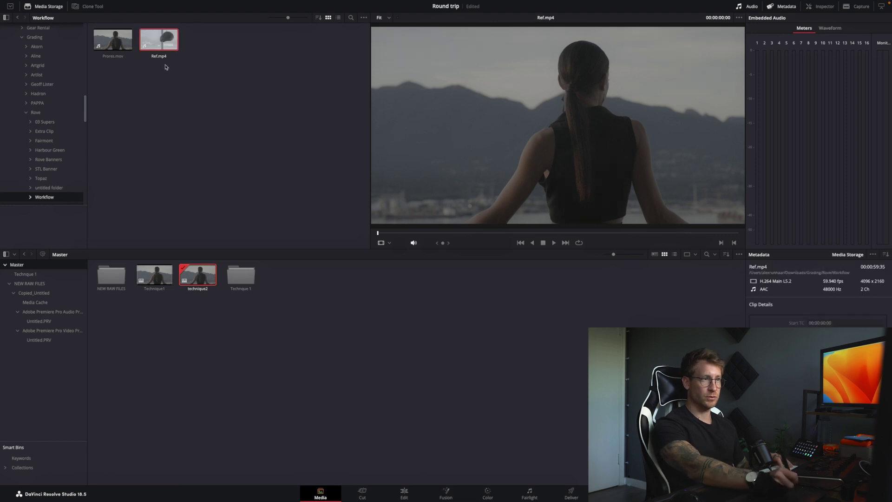
{"action": "right_click", "coordinate": [162, 38]}
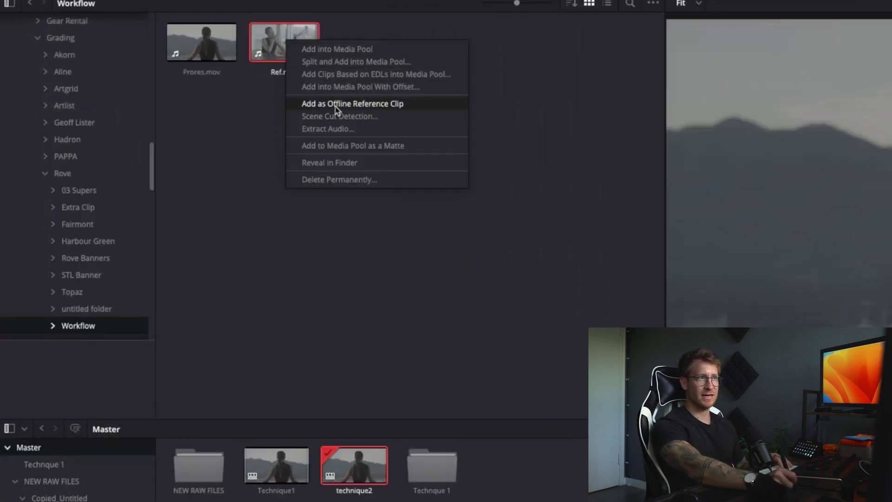
{"action": "left_click", "coordinate": [375, 109]}
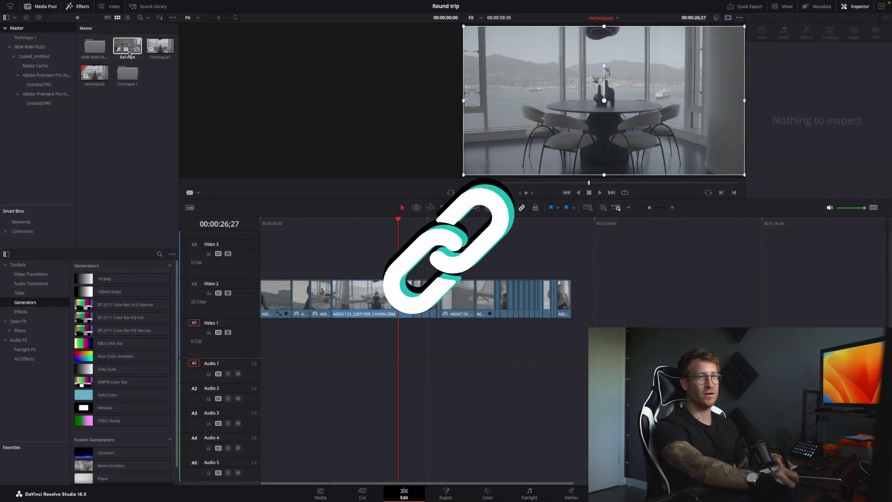
Link Ref.mp4 as technique2's offline reference clip and show it in the source viewer
{"action": "left_click", "coordinate": [95, 69]}
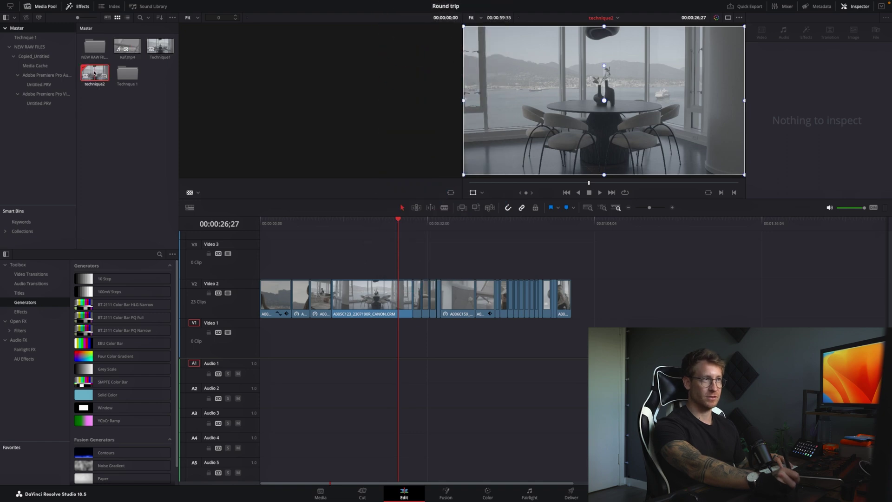
{"action": "right_click", "coordinate": [95, 73]}
{"action": "mouse_move", "coordinate": [130, 76]}
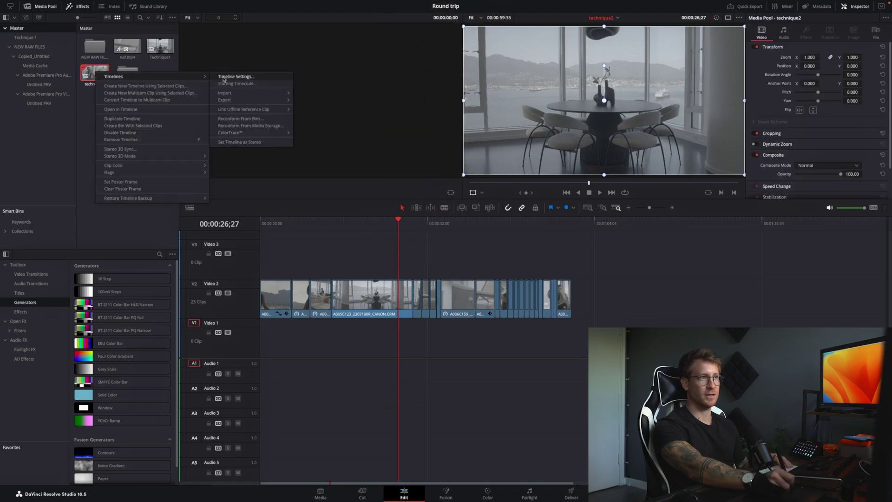
{"action": "mouse_move", "coordinate": [258, 110]}
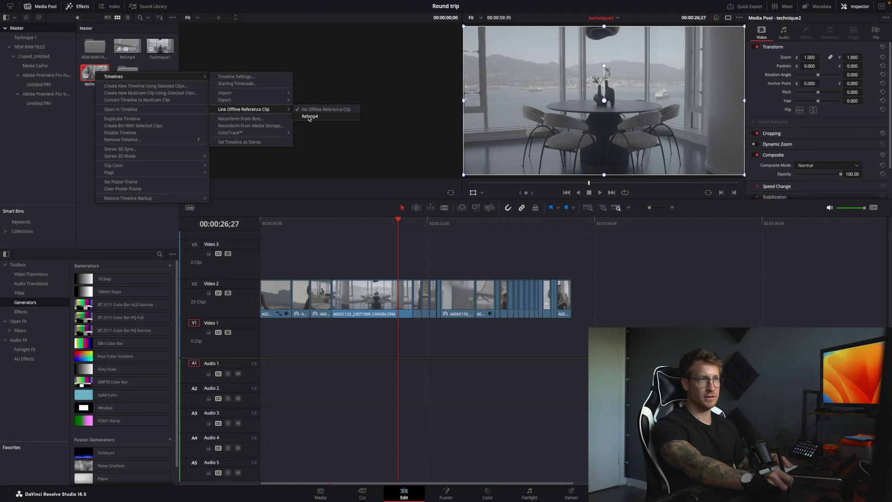
{"action": "left_click", "coordinate": [310, 117]}
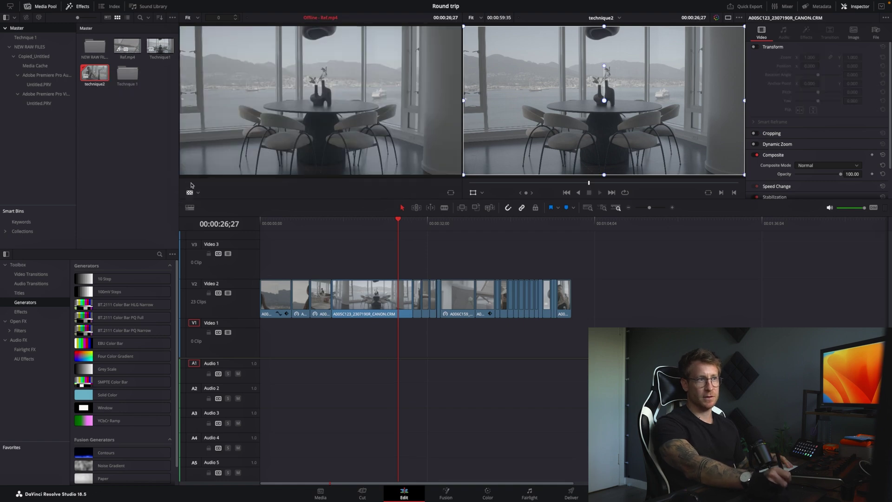
{"action": "left_click", "coordinate": [199, 193]}
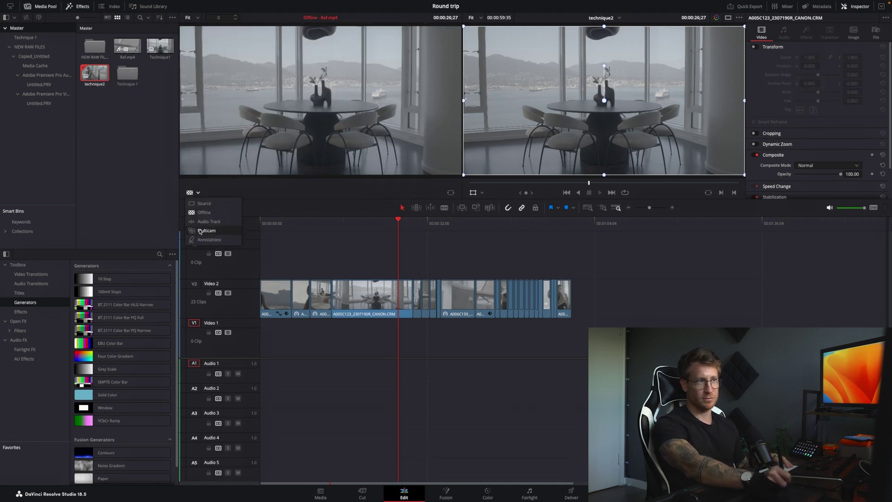
{"action": "left_click", "coordinate": [204, 212]}
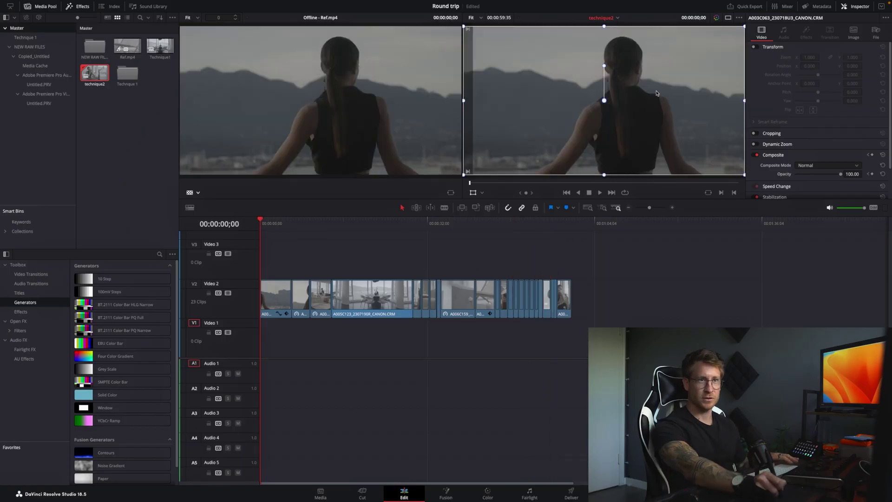
Set the timeline viewer to a Difference wipe and scrub through the shots to check for mismatches
{"action": "right_click", "coordinate": [647, 90]}
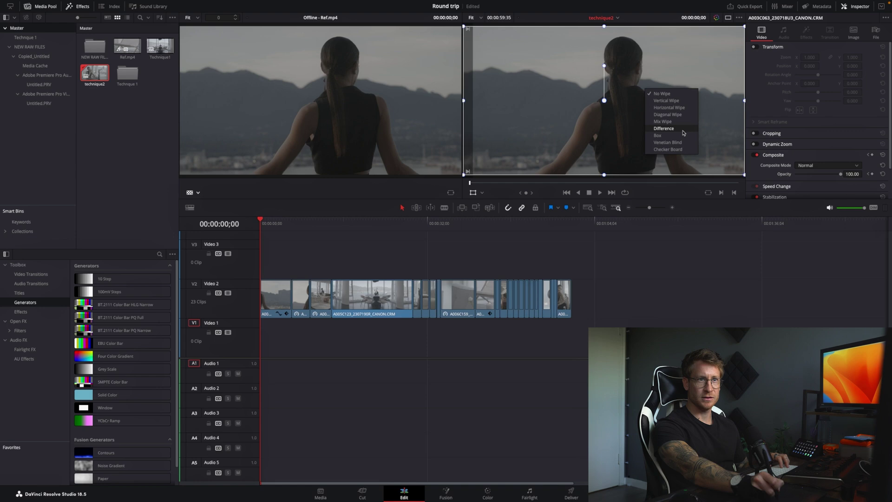
{"action": "left_click", "coordinate": [670, 129]}
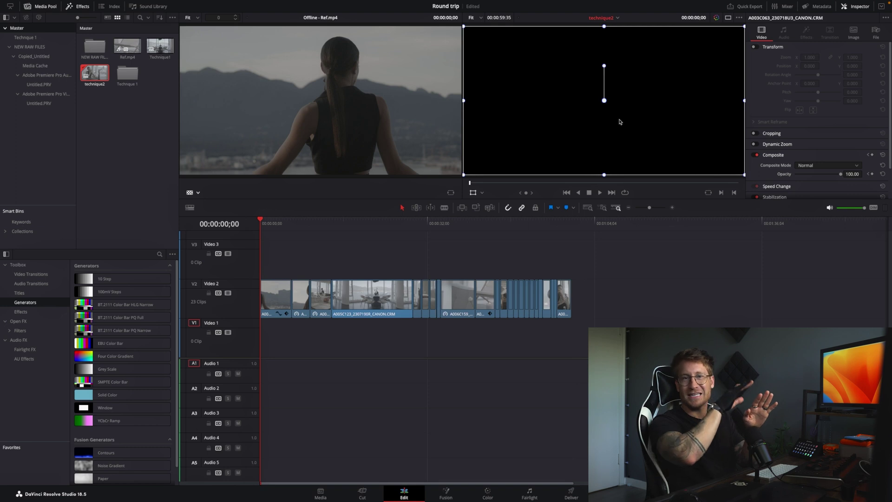
{"action": "left_click", "coordinate": [283, 224]}
{"action": "left_click_drag", "start_coordinate": [284, 227], "coordinate": [355, 232]}
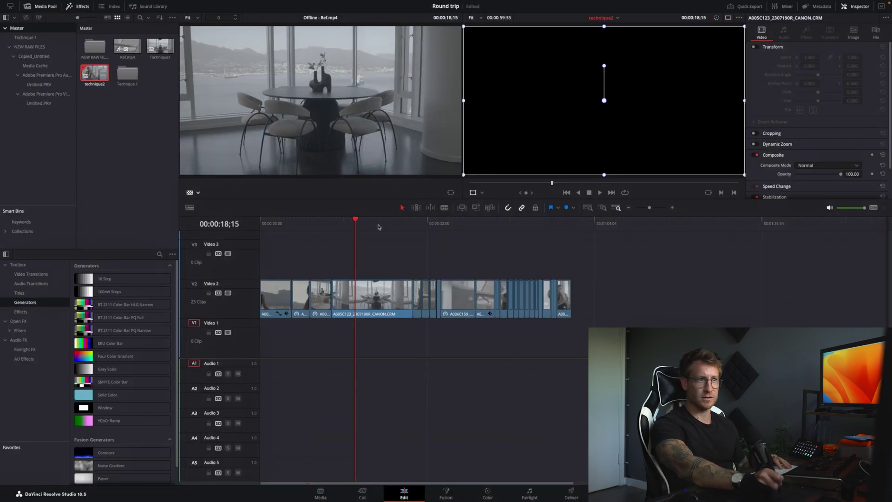
{"action": "left_click_drag", "start_coordinate": [378, 227], "coordinate": [500, 226]}
Switch the viewer to No Wipe and play technique2 from the start beside the reference
{"action": "right_click", "coordinate": [639, 117]}
{"action": "left_click", "coordinate": [639, 117]}
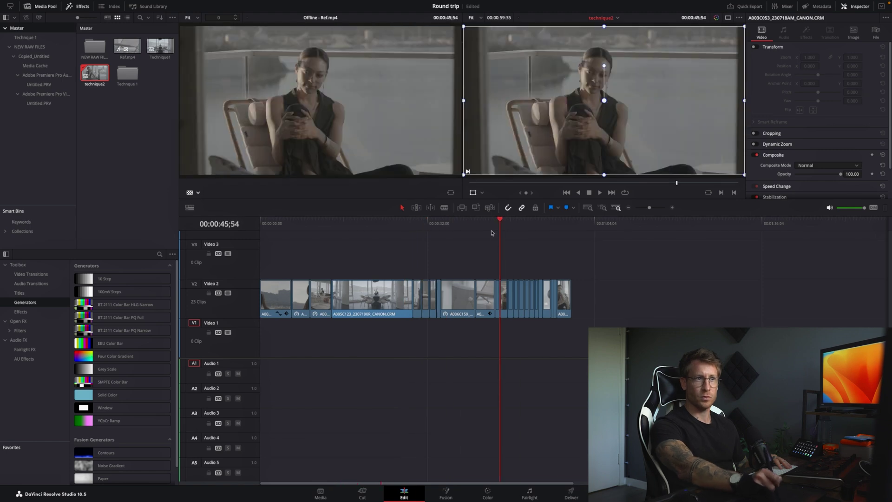
{"action": "key", "text": "Home"}
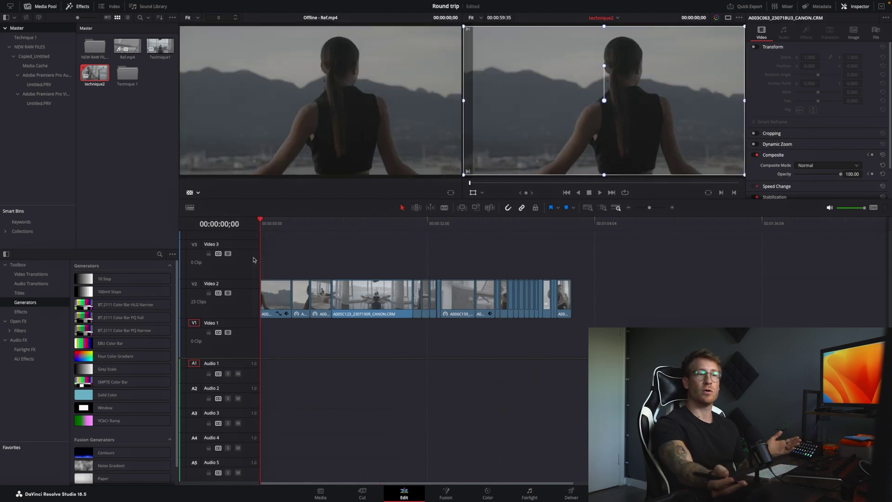
{"action": "key", "text": "l"}
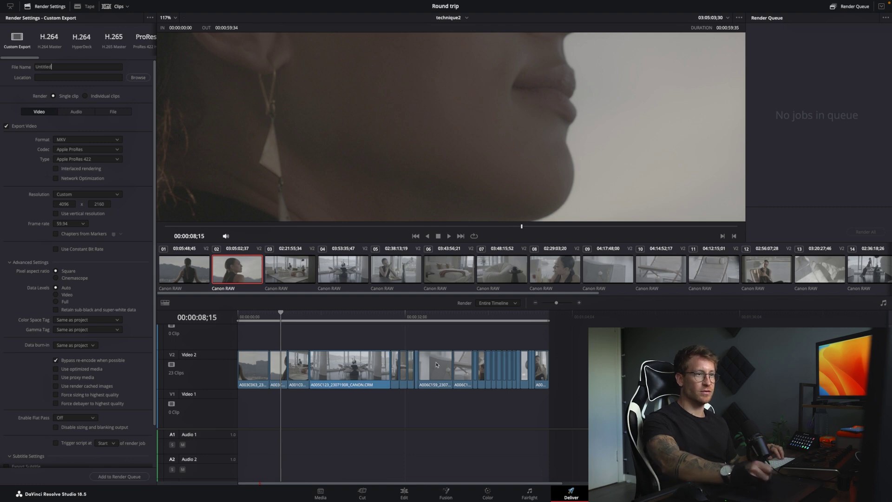
Choose the Premiere XML render preset with Apple ProRes 4444 at source resolution, then preview the timeline
{"action": "left_click_drag", "start_coordinate": [280, 317], "coordinate": [238, 317]}
{"action": "left_click_drag", "start_coordinate": [20, 57], "coordinate": [116, 57]}
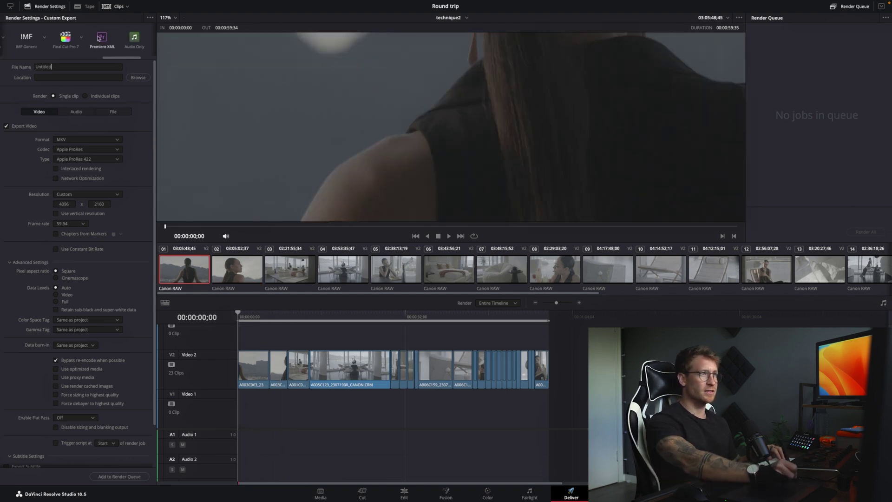
{"action": "left_click", "coordinate": [103, 39]}
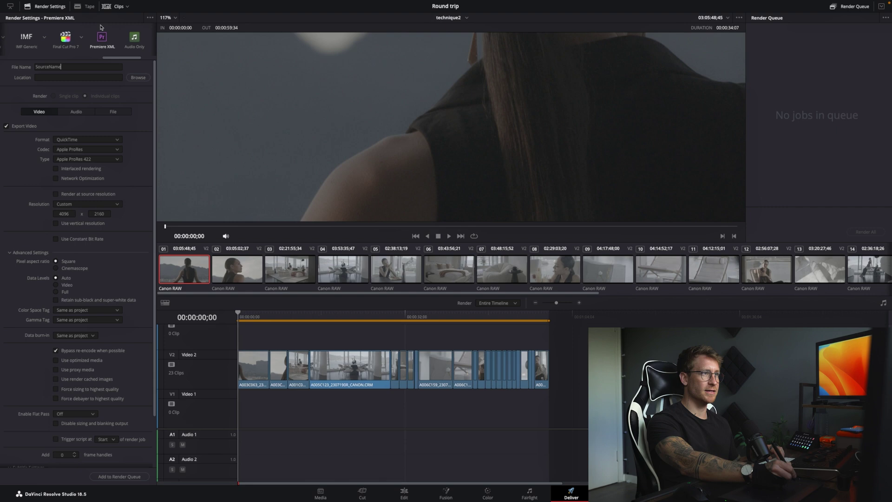
{"action": "left_click", "coordinate": [80, 160]}
{"action": "left_click", "coordinate": [91, 204]}
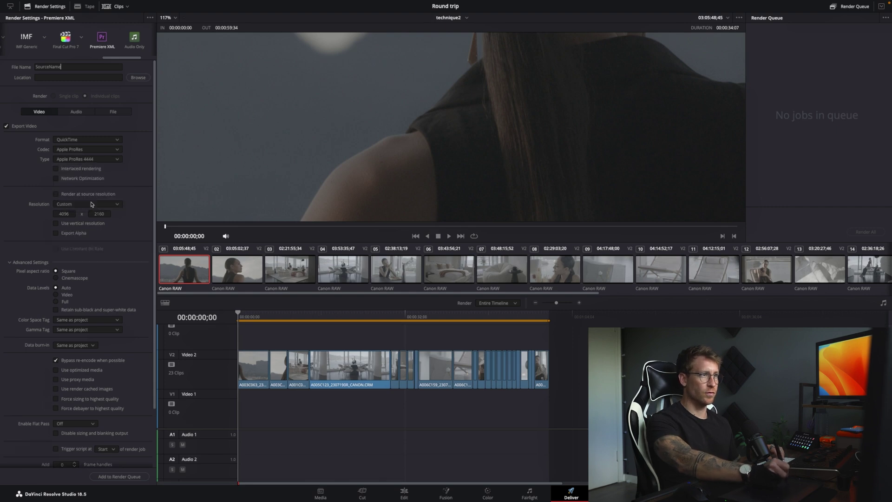
{"action": "left_click", "coordinate": [56, 194]}
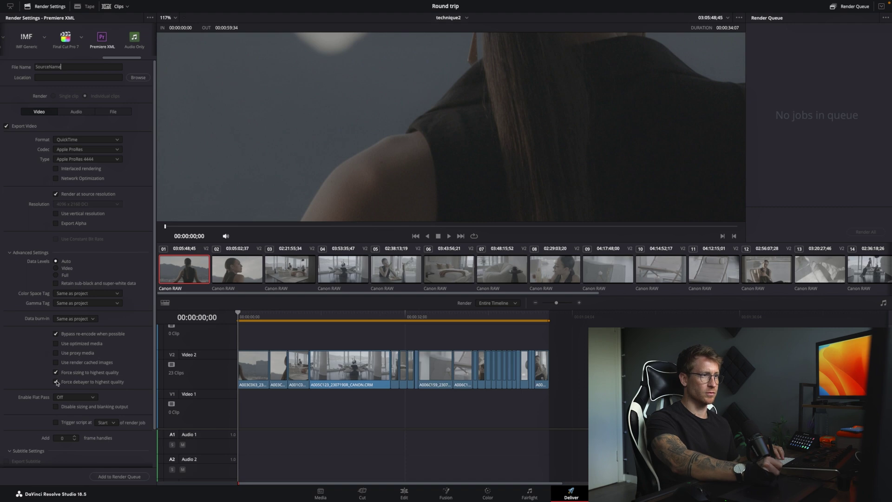
{"action": "mouse_move", "coordinate": [257, 320]}
{"action": "left_mouse_down"}
{"action": "mouse_move", "coordinate": [268, 320]}
{"action": "mouse_move", "coordinate": [254, 319]}
{"action": "left_mouse_up"}
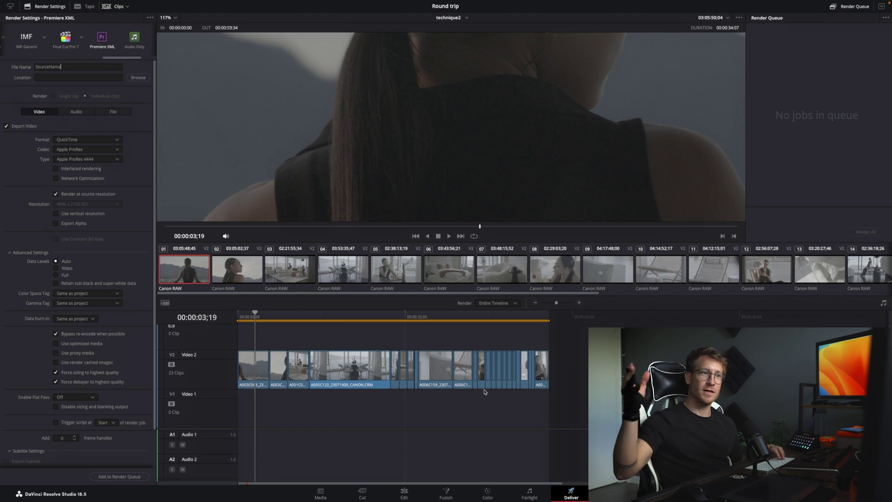
{"action": "left_click", "coordinate": [462, 358]}
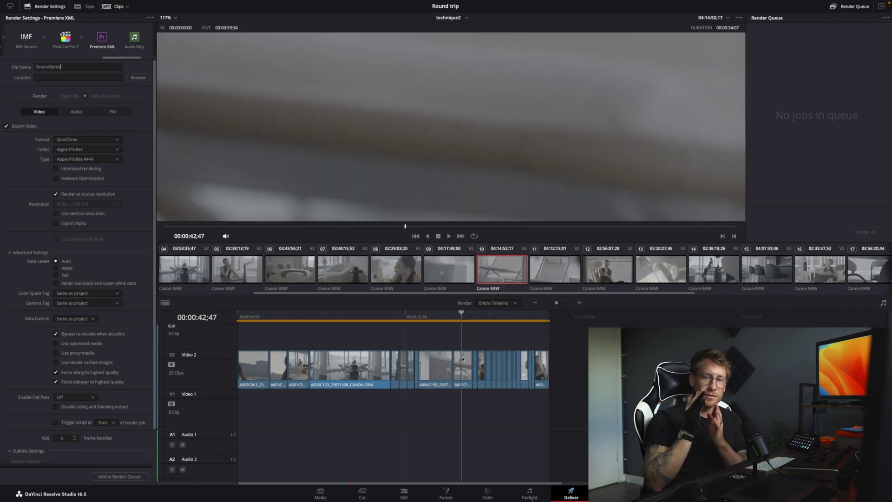